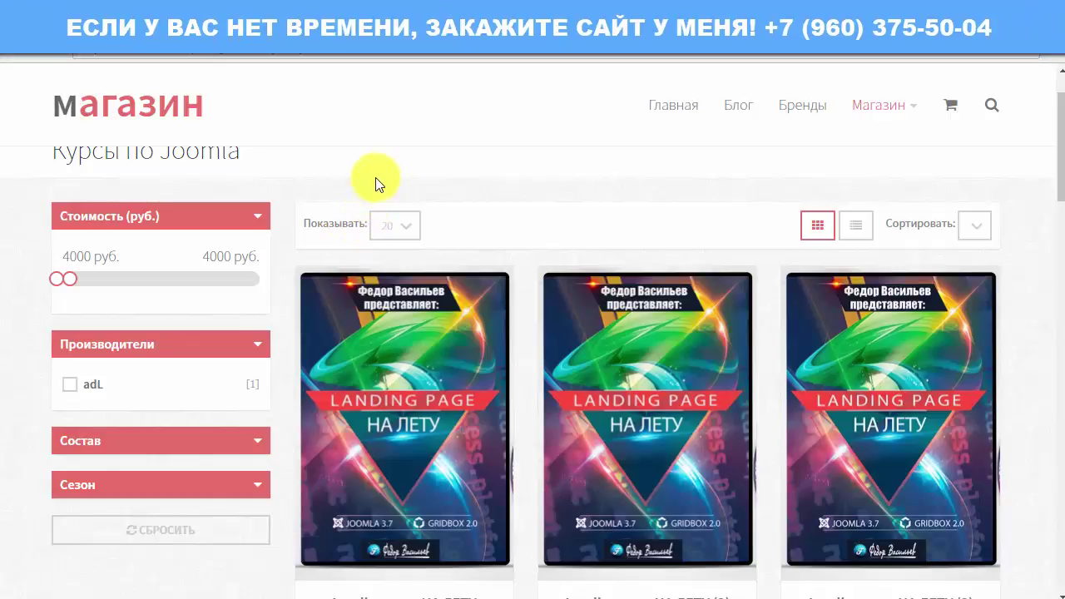
Switch to the jKassa administration and open the catalogue's file management page (Файлы).
click(411, 55)
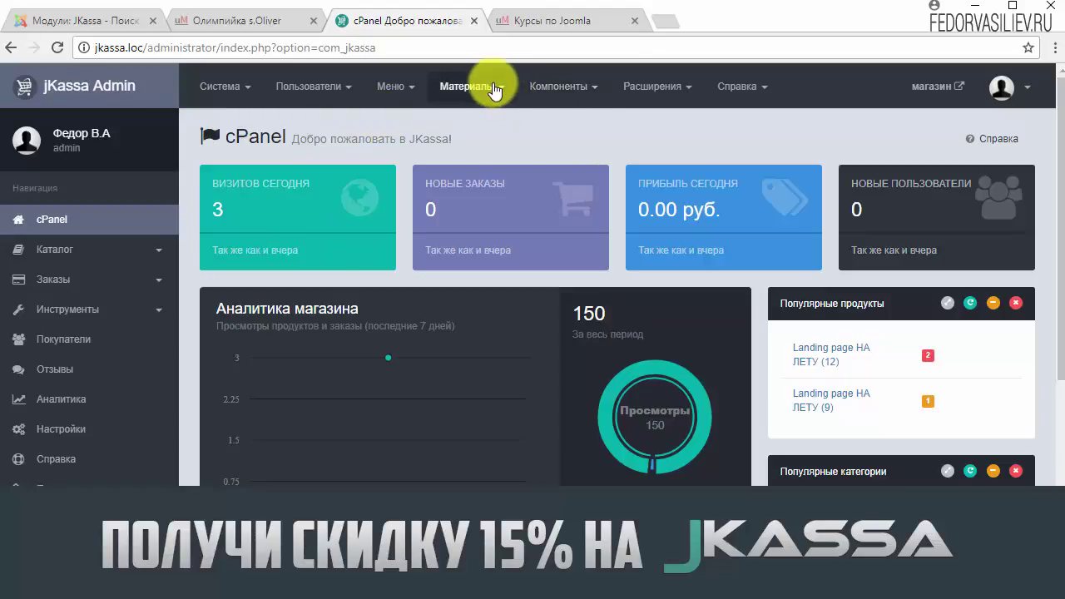
click(549, 87)
mouse_move(546, 121)
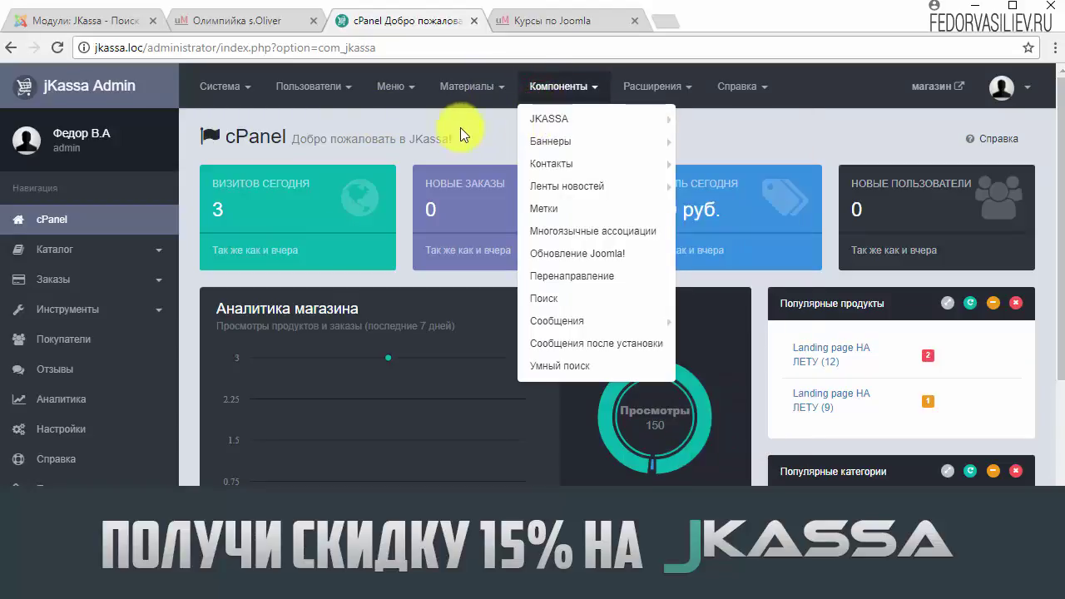
click(51, 249)
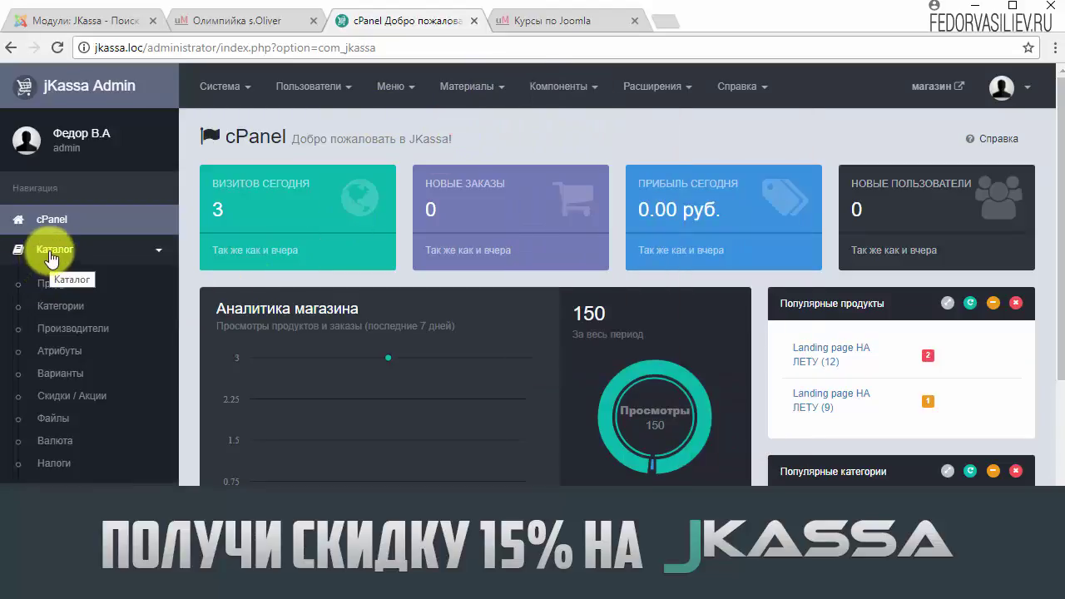
click(74, 422)
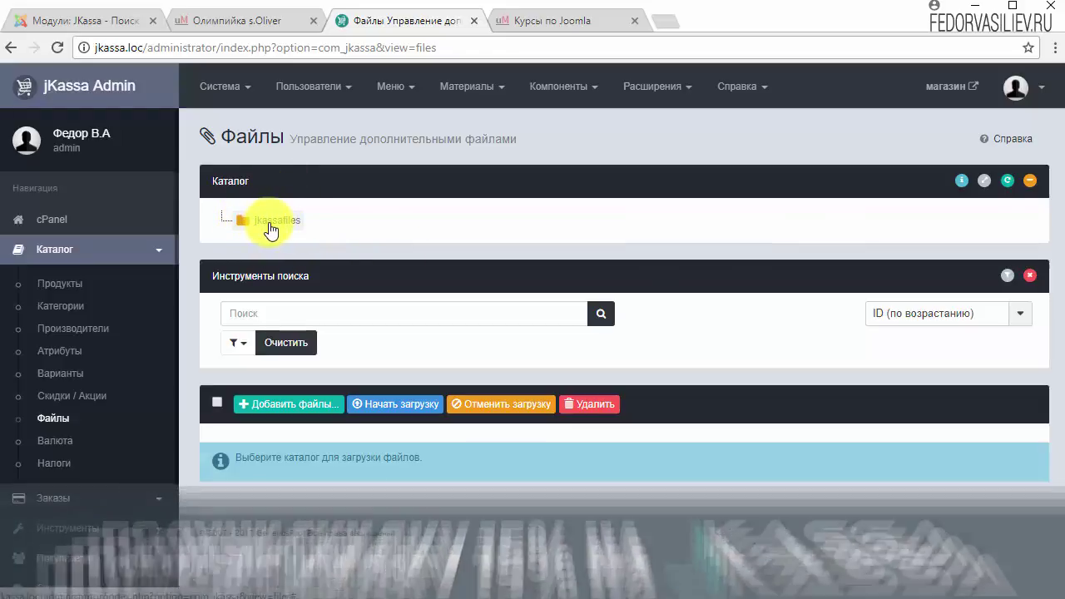
Create a folder named 1 inside jkassafiles and select it as the upload directory.
click(240, 220)
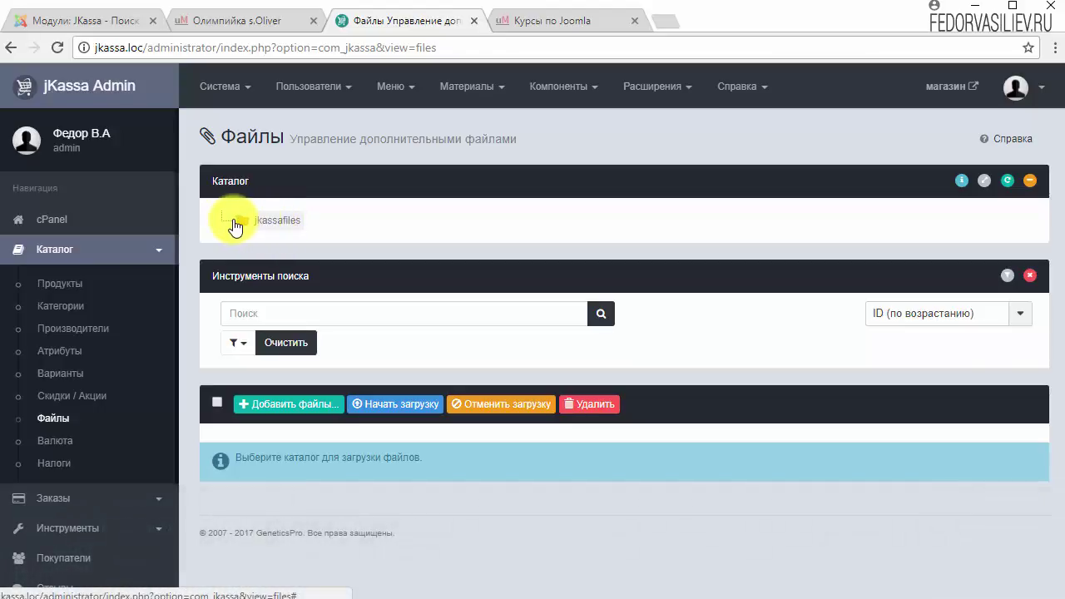
right_click(257, 223)
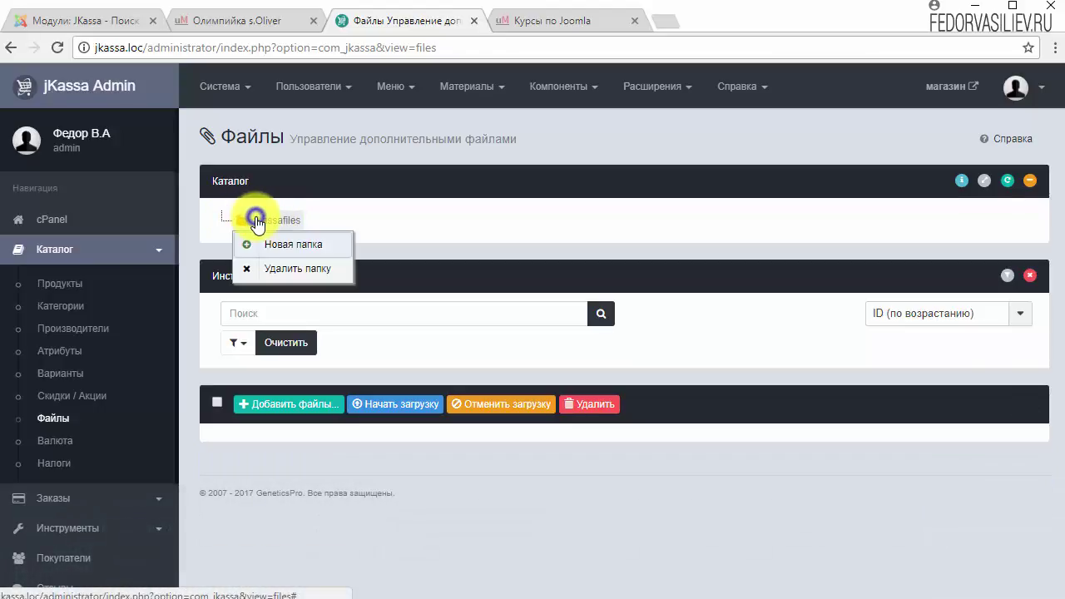
click(291, 244)
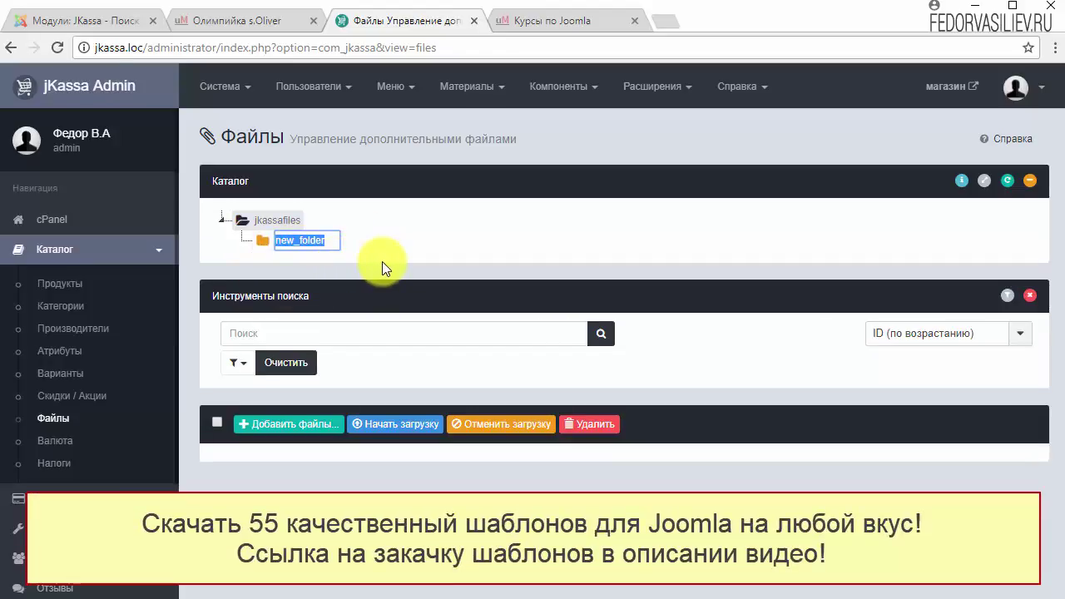
text(1)
click(344, 246)
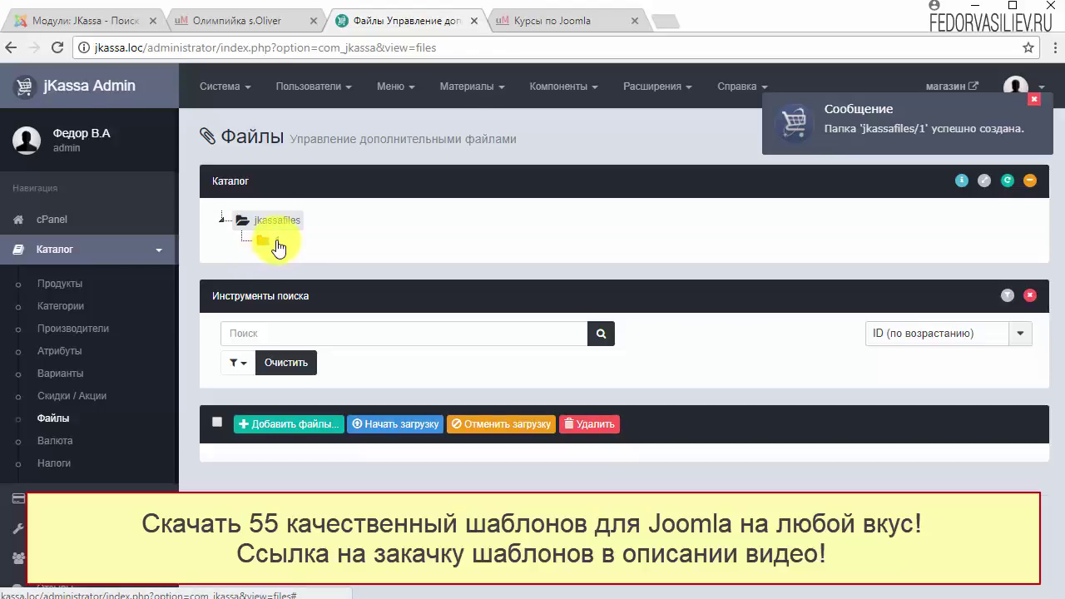
click(268, 242)
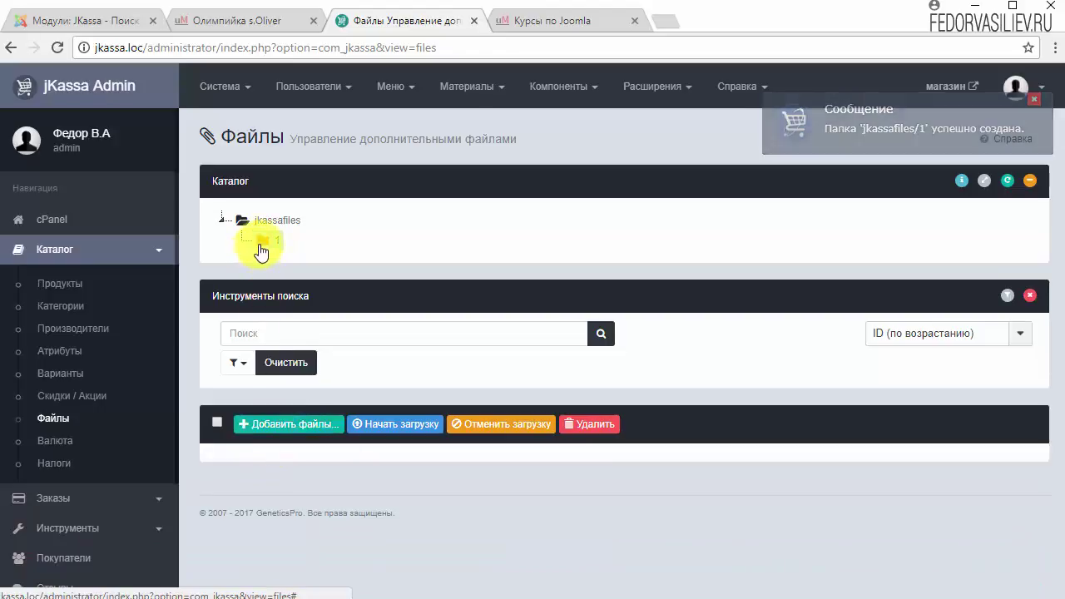
Try to upload the file Книга.txt into folder 1.
click(278, 433)
click(336, 111)
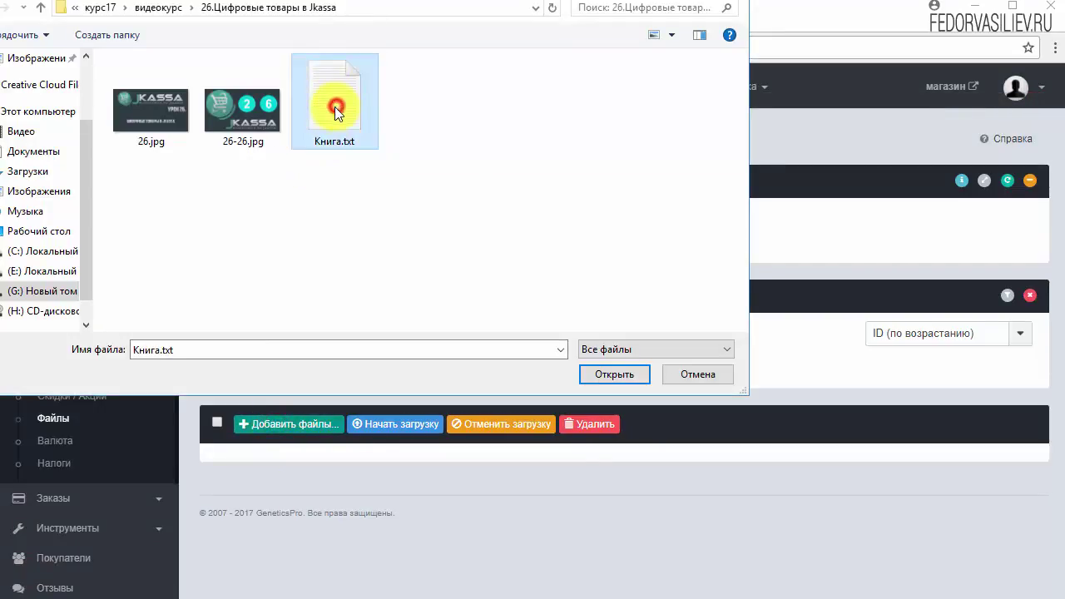
click(598, 376)
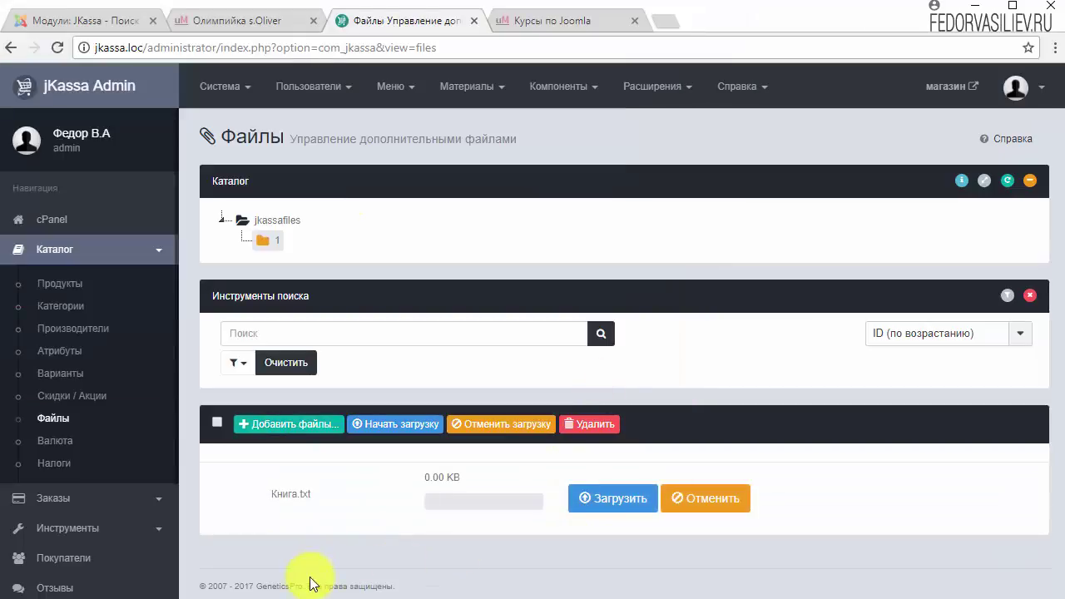
click(607, 501)
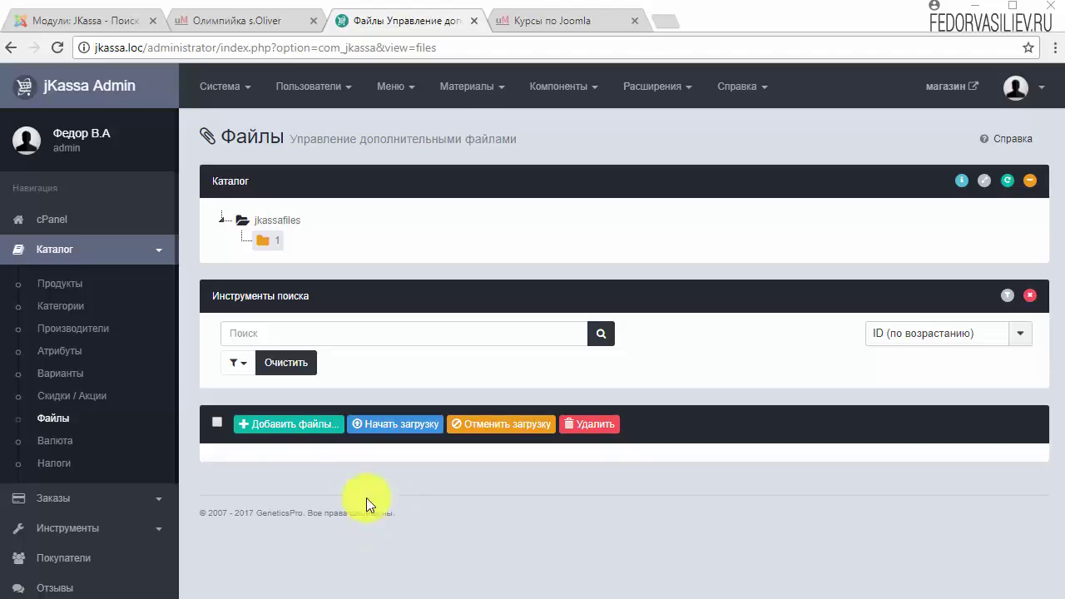
Upload the file kniga.txt into folder 1.
click(290, 432)
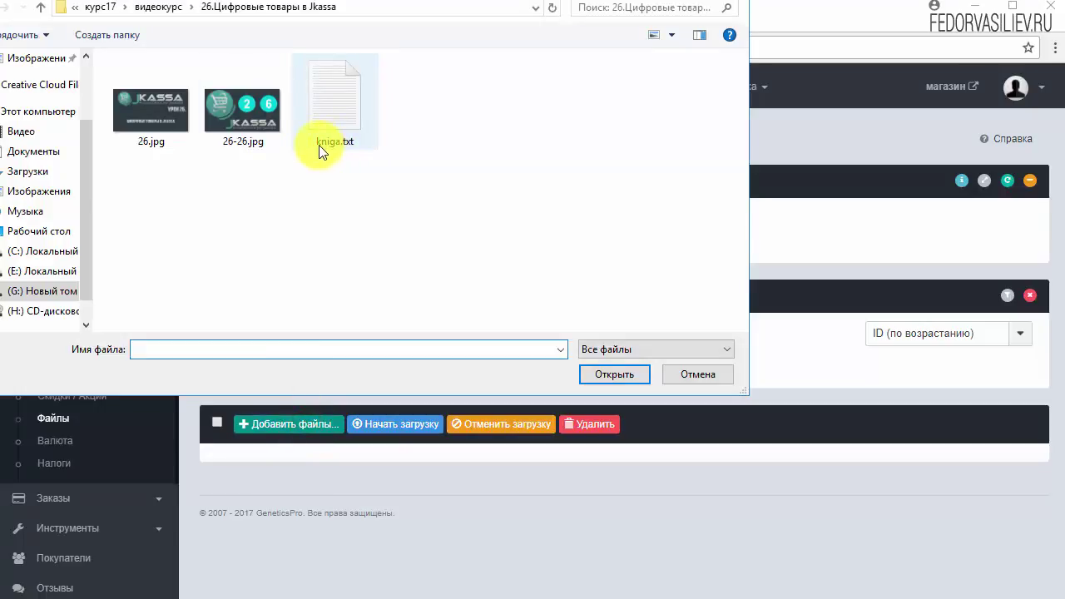
click(326, 125)
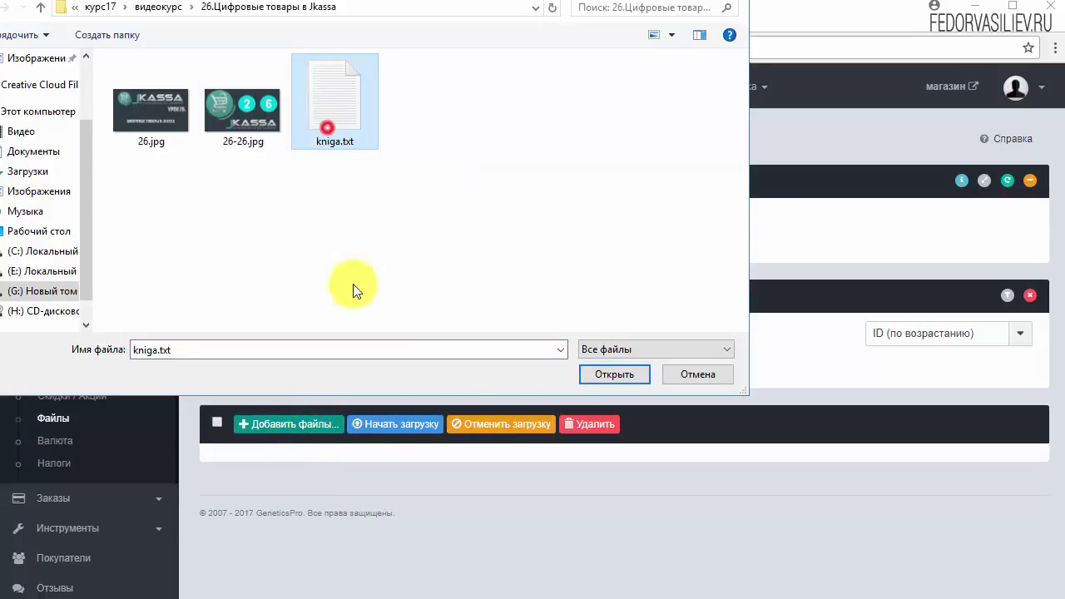
click(598, 376)
click(599, 501)
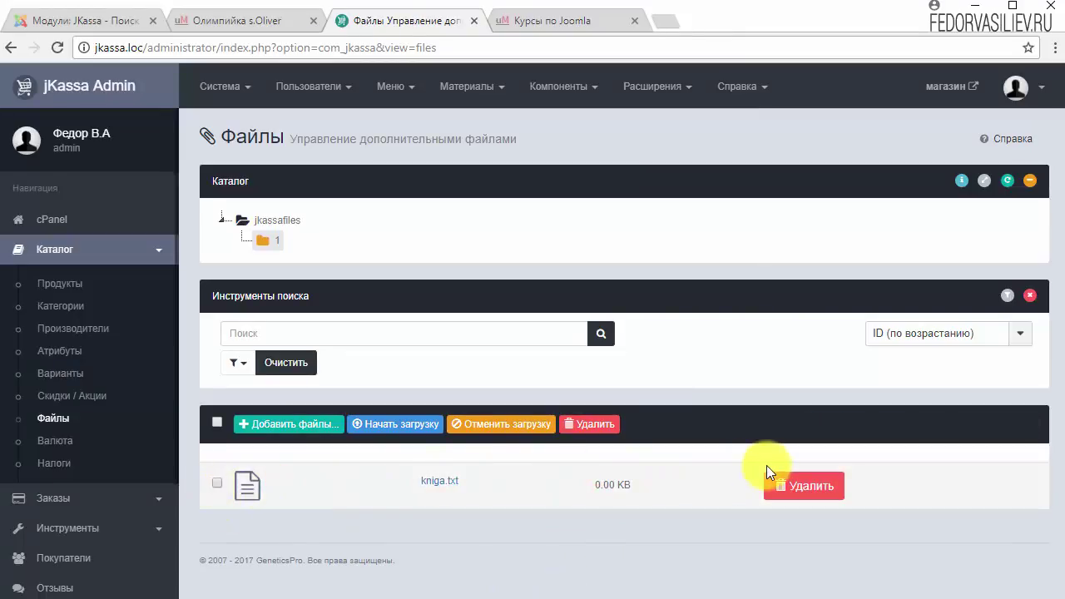
click(269, 241)
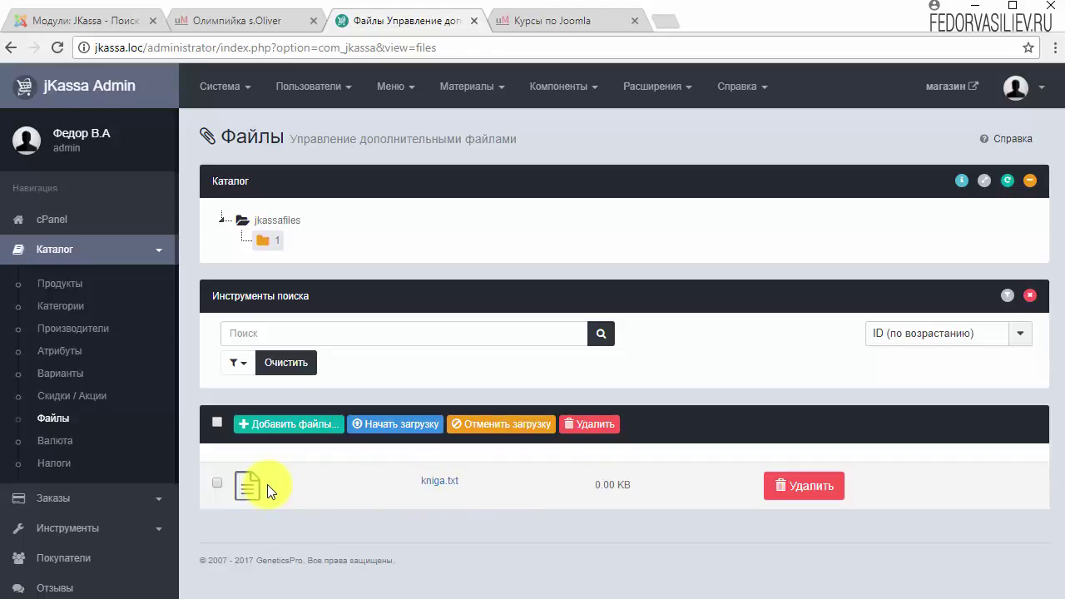
Open the product Landing page НА ЛЕТУ for editing and show its details (Детали).
click(60, 283)
scroll(294, 396, down, 5)
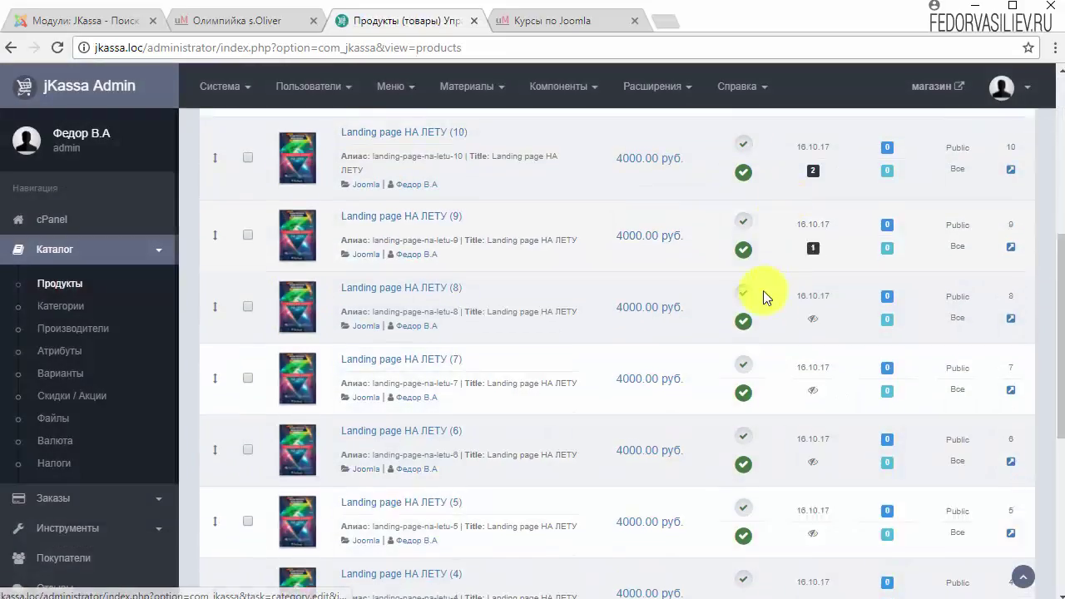
scroll(749, 299, down, 5)
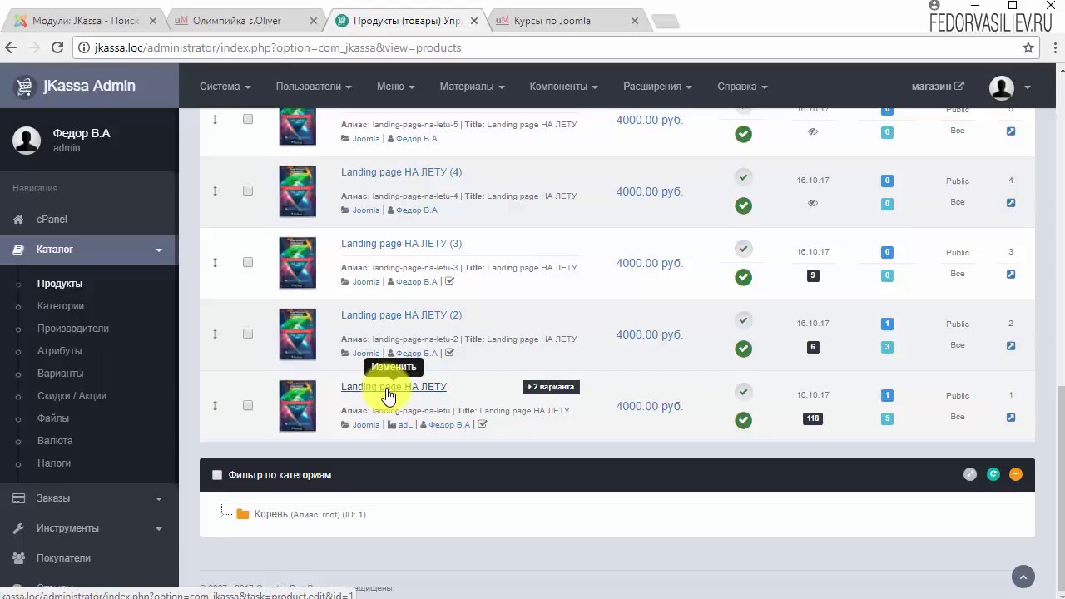
click(388, 394)
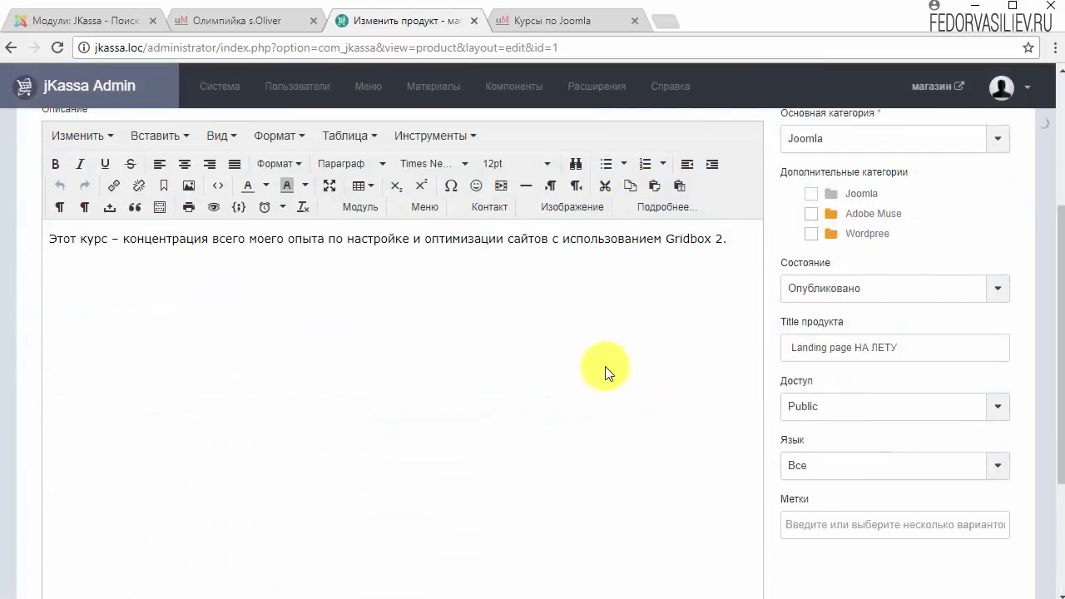
scroll(604, 372, up, 3)
click(118, 284)
scroll(524, 362, down, 1)
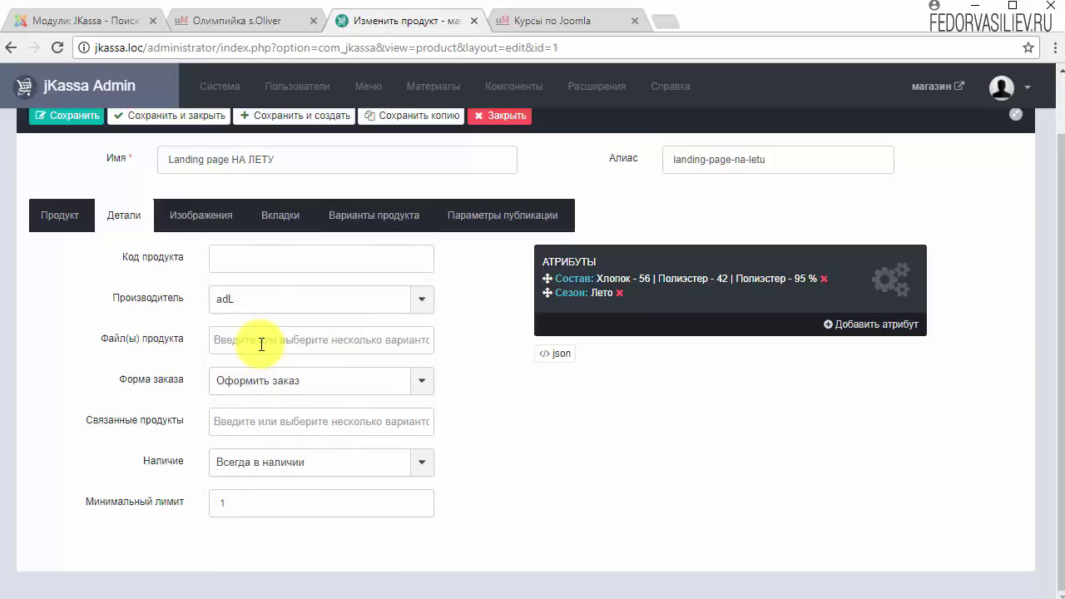
Search the product's available files for "hghhg" and clear the search text.
click(266, 340)
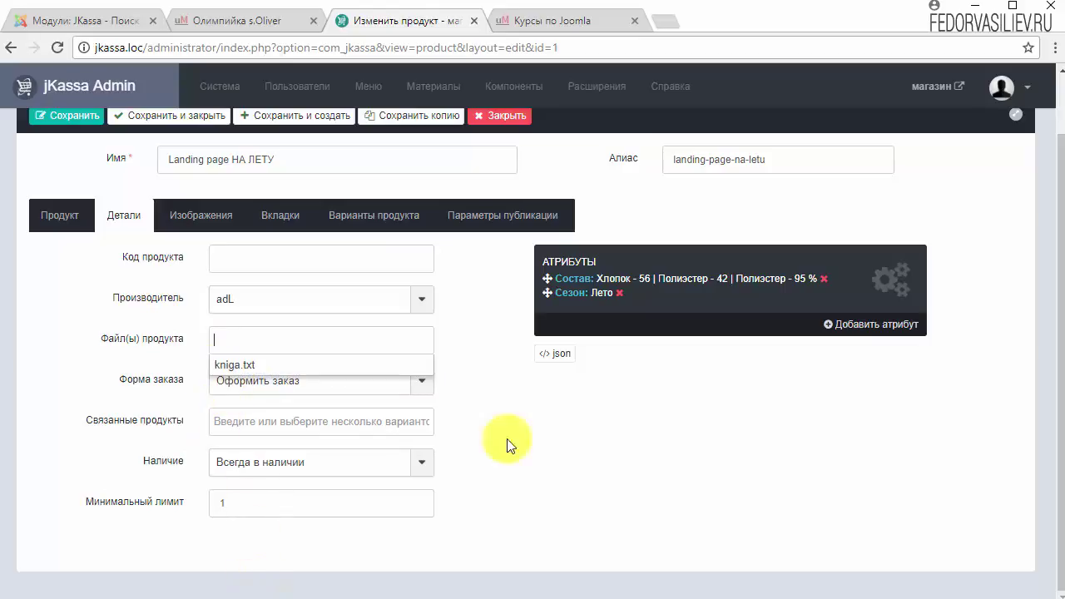
click(583, 437)
click(236, 335)
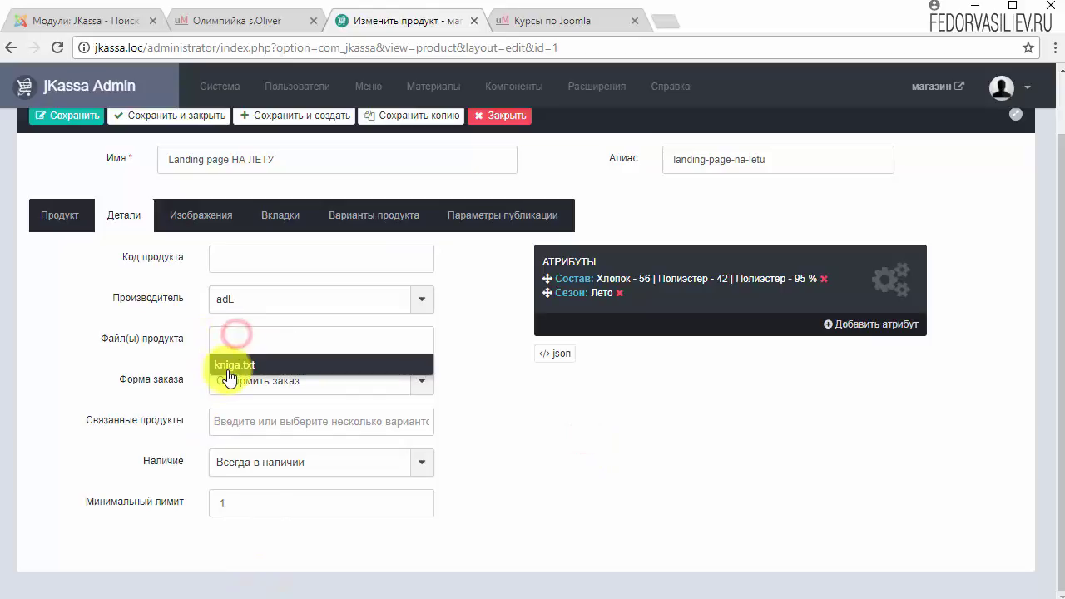
text(hghhg)
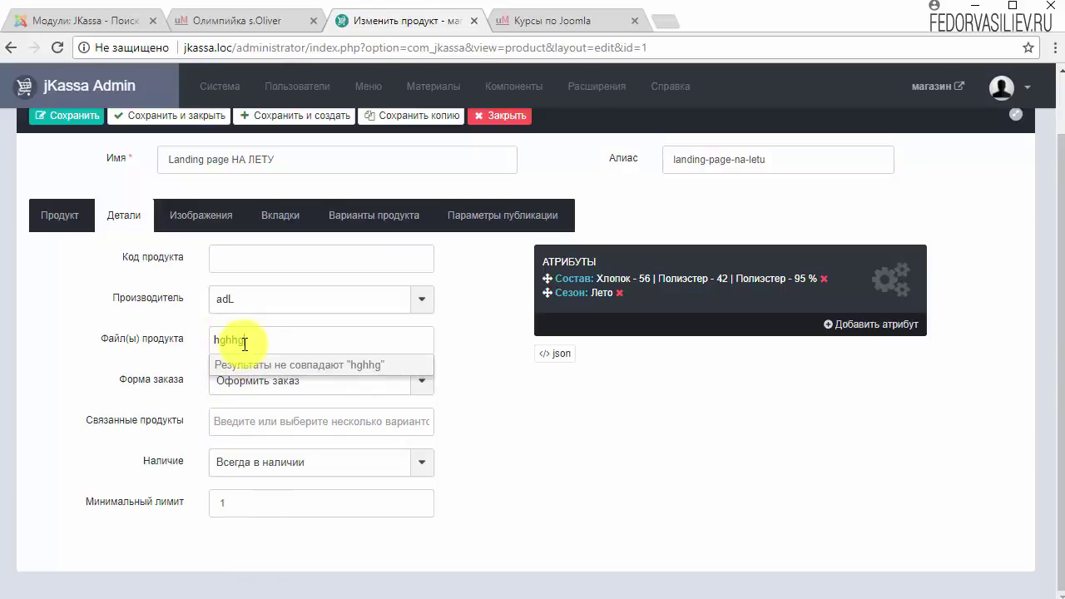
key(BackSpace)
key(BackSpace)
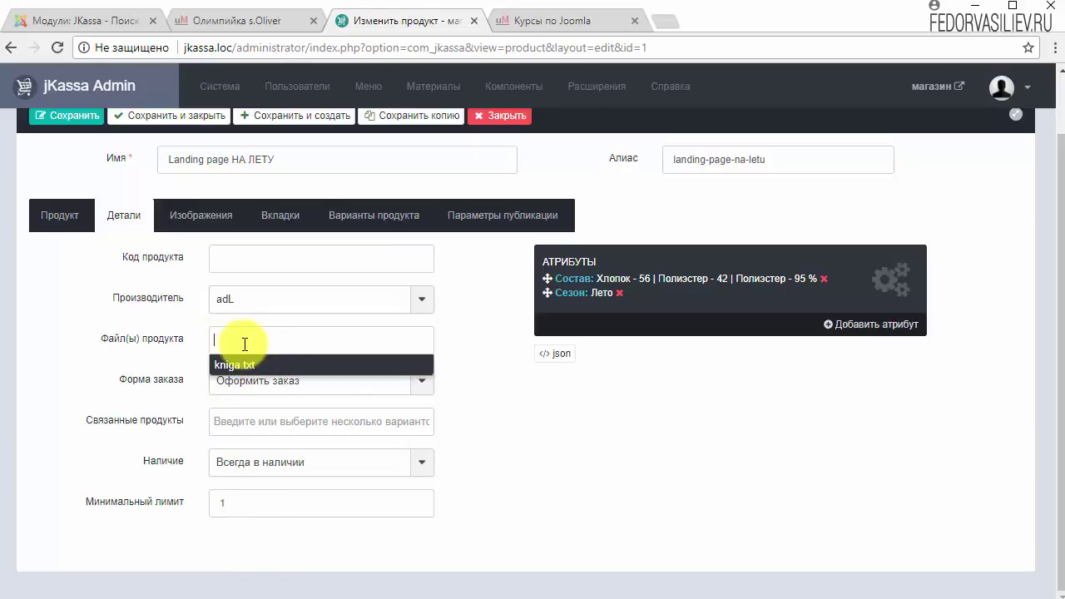
Attach kniga.txt as the product's file, then save and close the product.
click(239, 364)
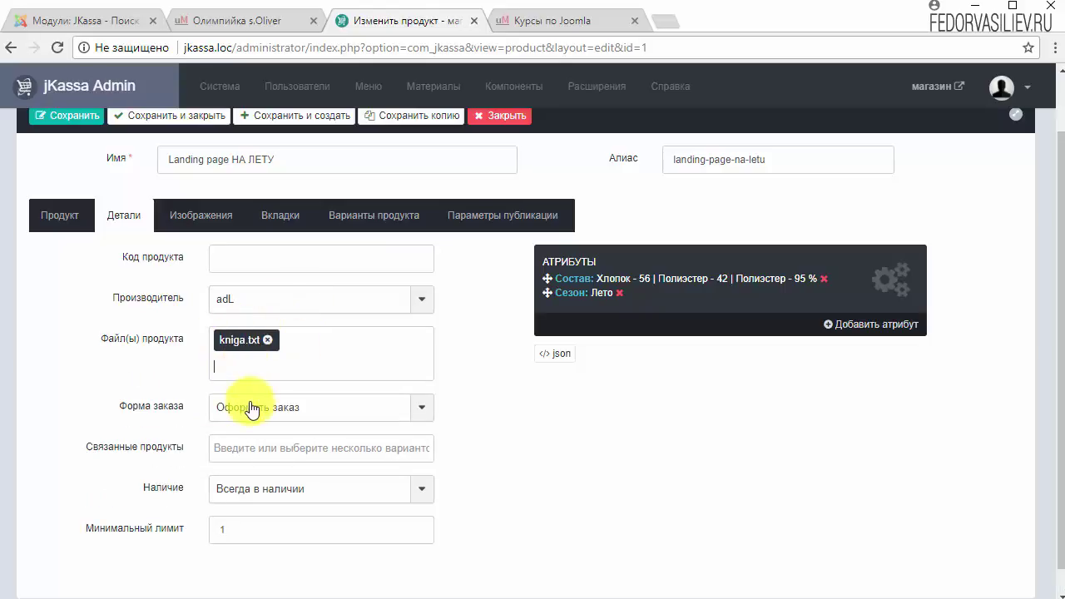
click(183, 115)
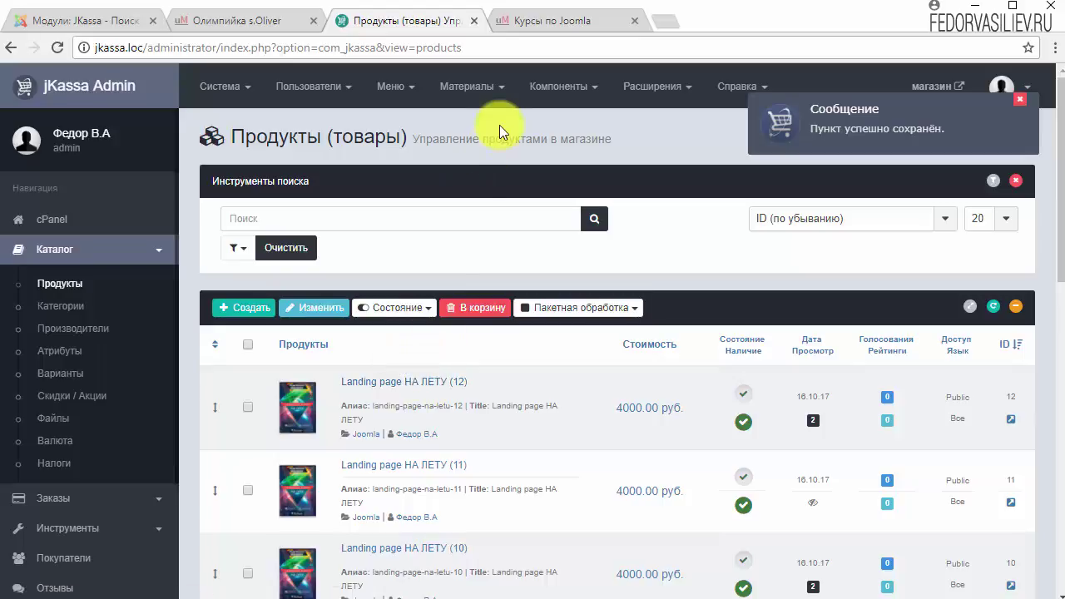
Reload the storefront's Курсы по Joomla page and add Landing page НА ЛЕТУ to the cart.
click(536, 27)
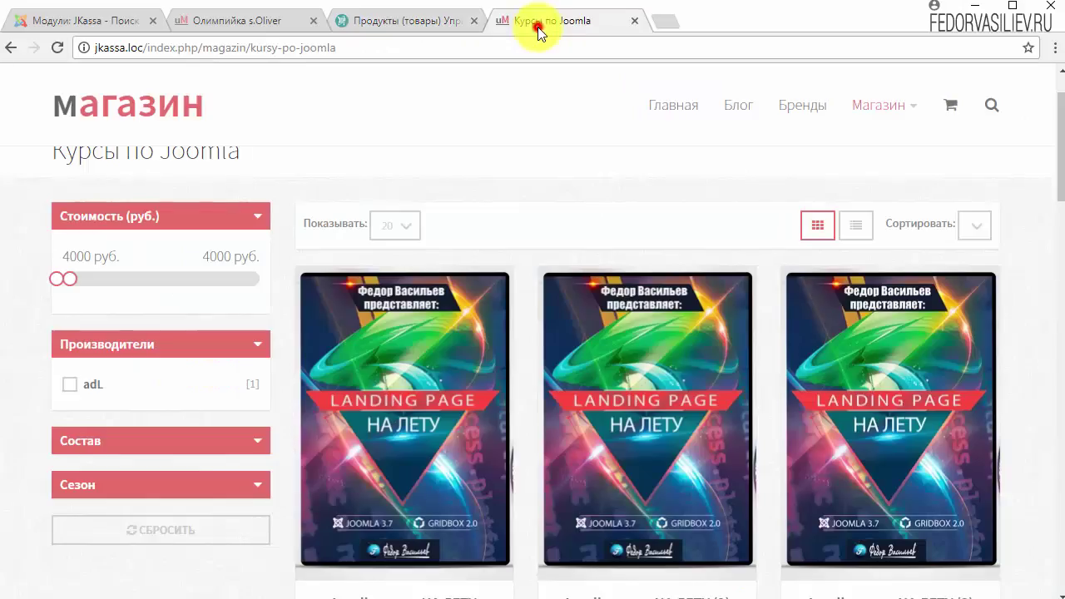
click(58, 48)
scroll(494, 133, down, 15)
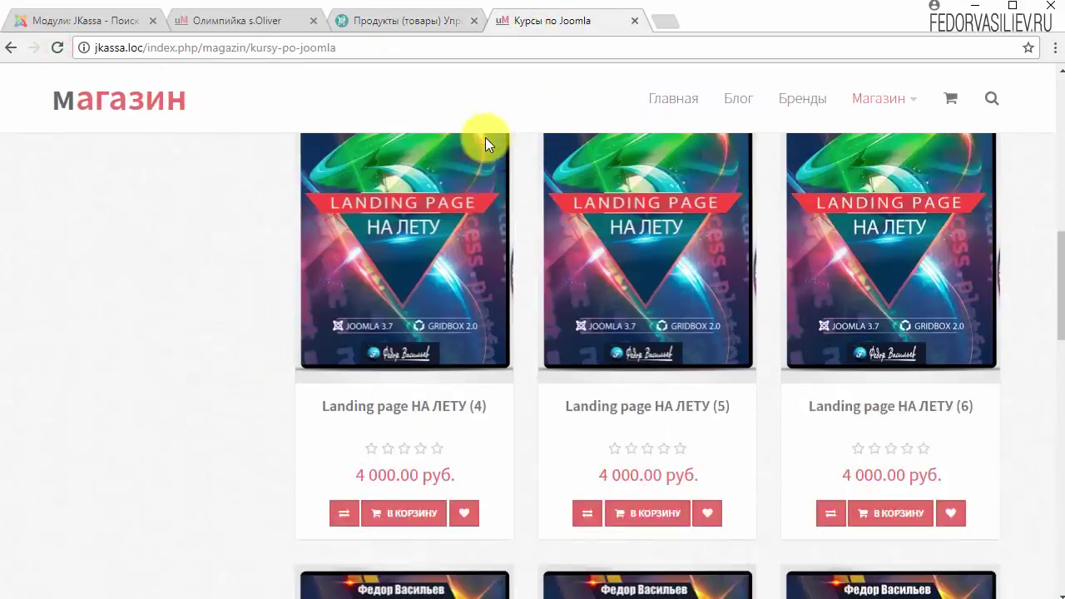
scroll(502, 277, up, 15)
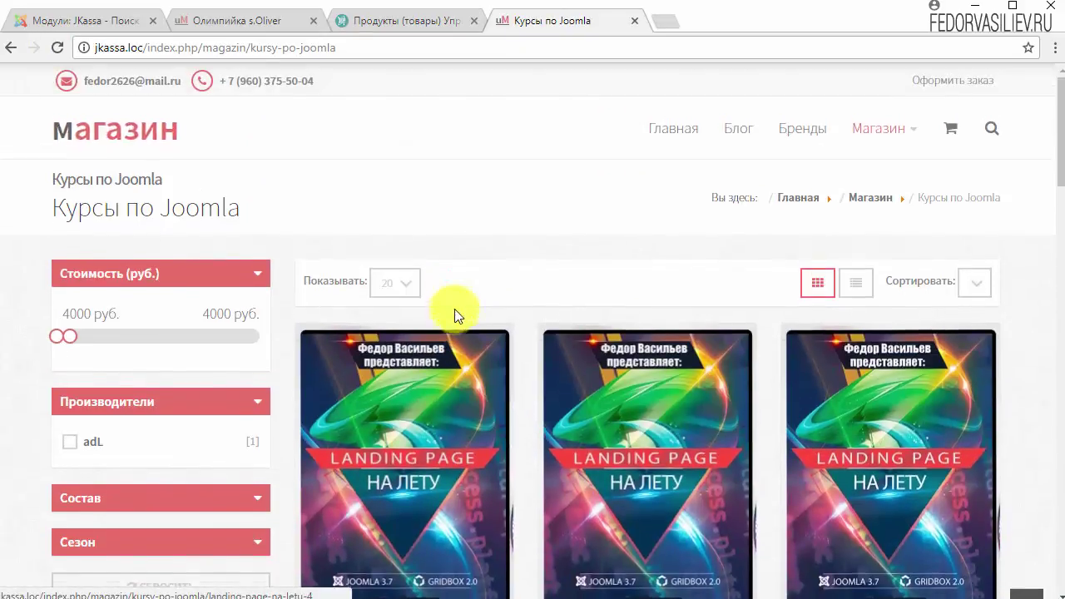
scroll(464, 281, down, 1)
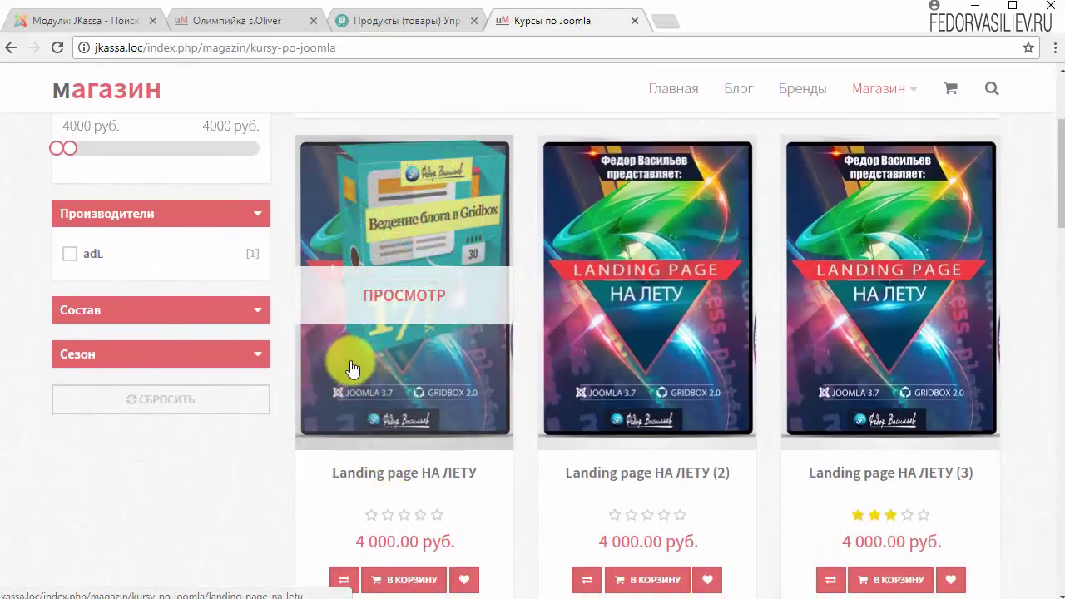
click(383, 579)
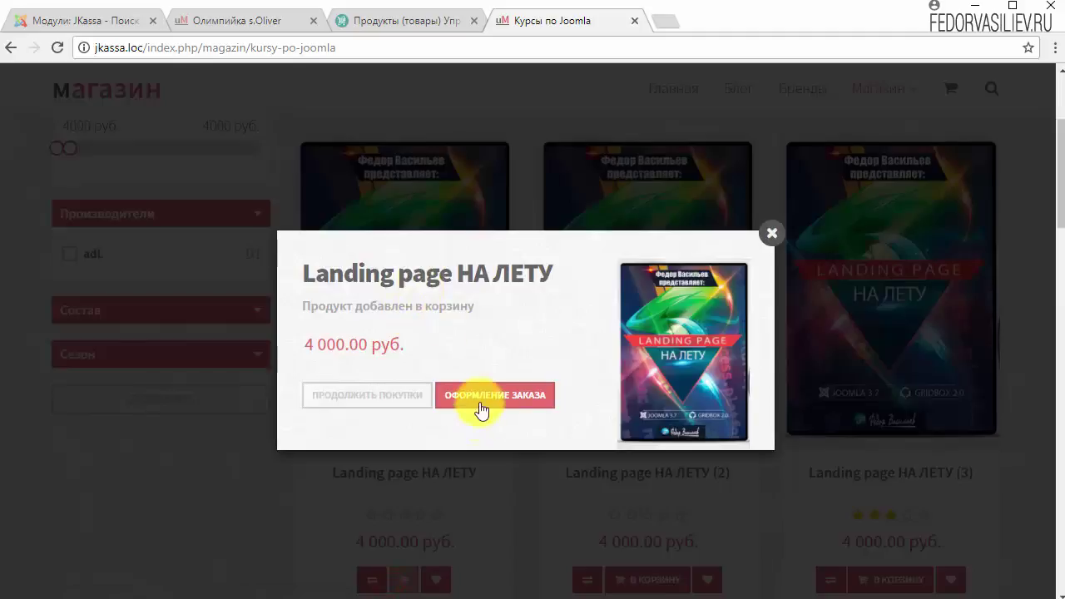
Check out the cart with the prefilled contact details, offered delivery method and cash payment (Наличными), and submit the order.
click(480, 406)
scroll(583, 316, down, 1)
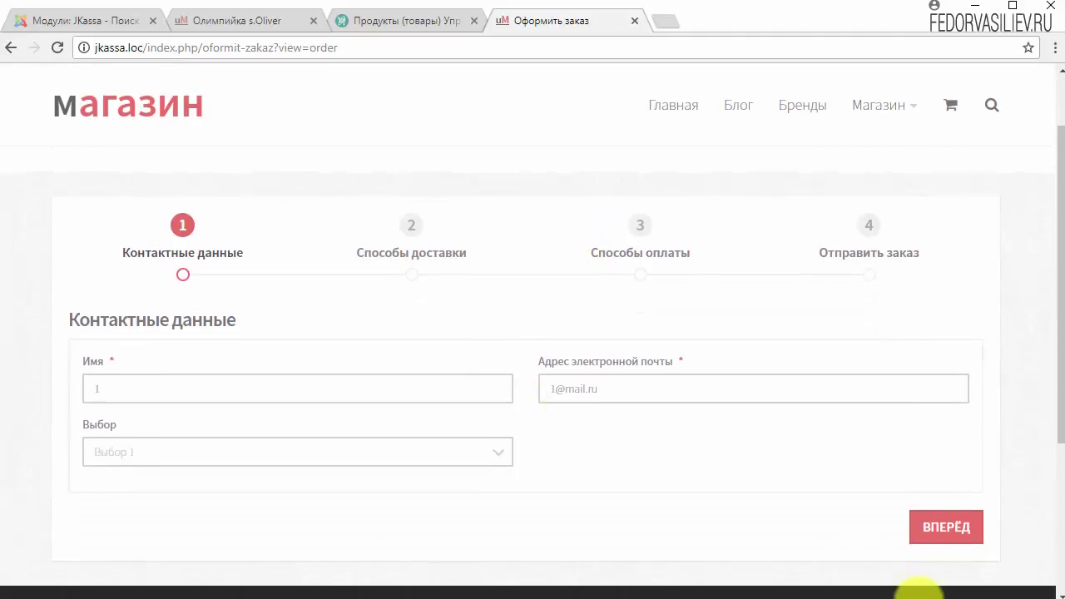
click(944, 536)
click(927, 542)
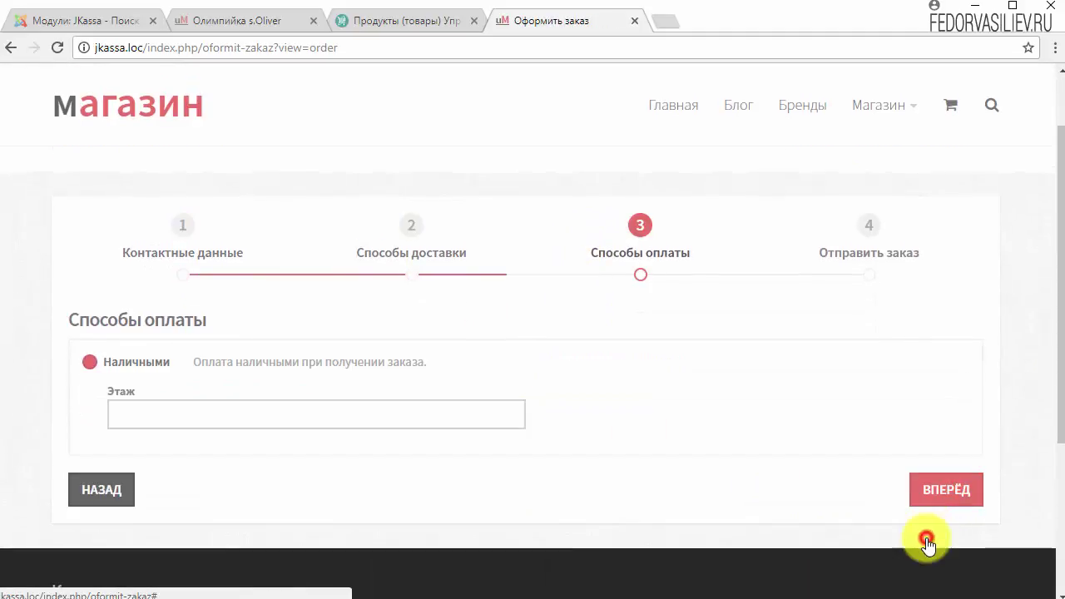
click(943, 492)
scroll(923, 487, down, 2)
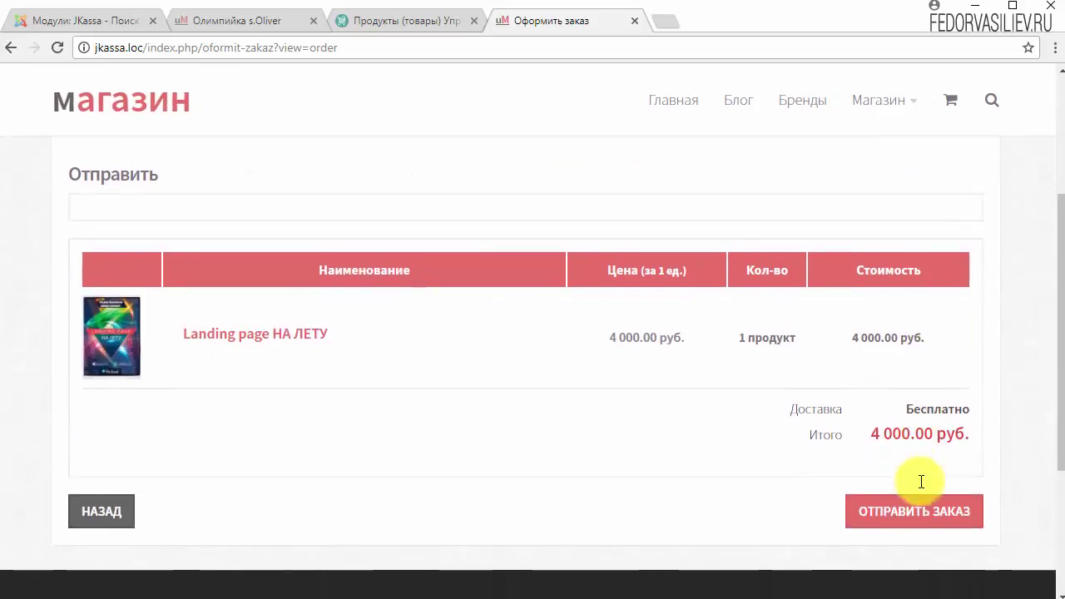
click(882, 502)
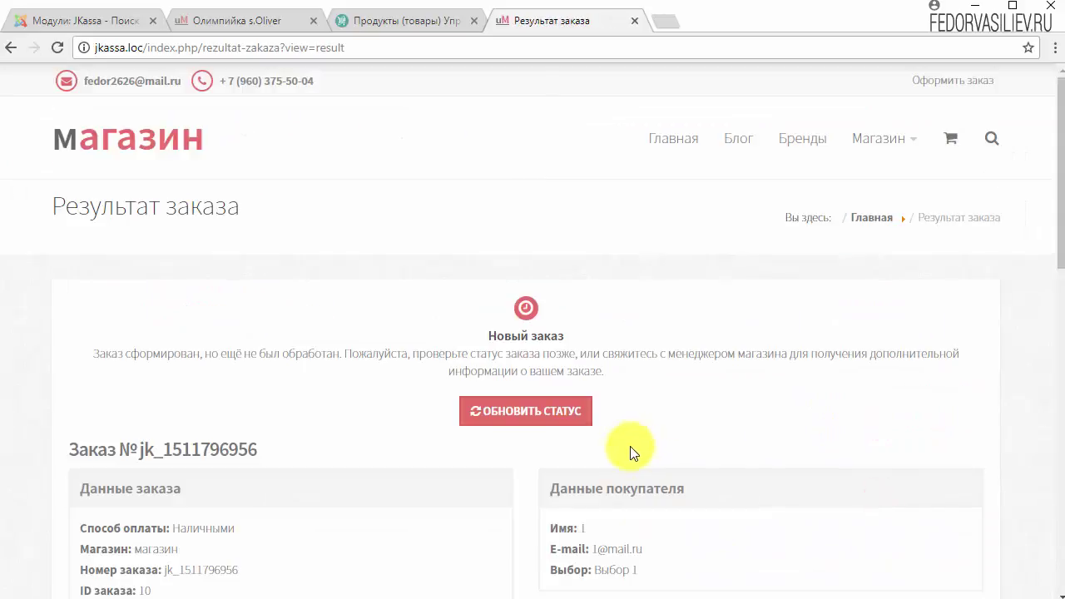
Review the order result page and try to download the attached kniga.txt, dismissing the resulting alert.
scroll(630, 451, down, 1)
scroll(571, 442, up, 1)
scroll(463, 323, down, 4)
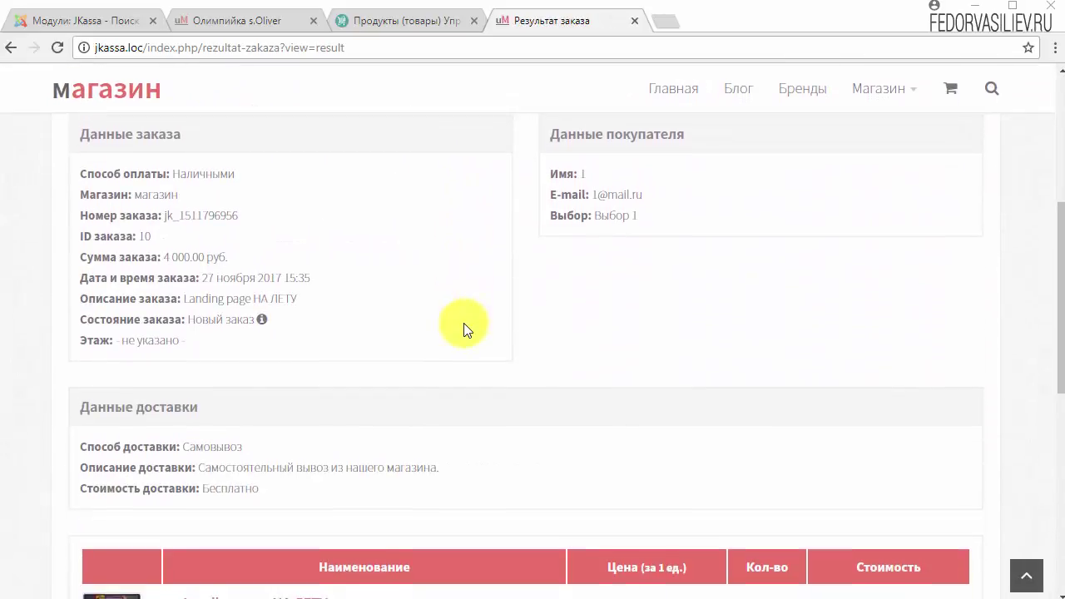
scroll(185, 280, down, 4)
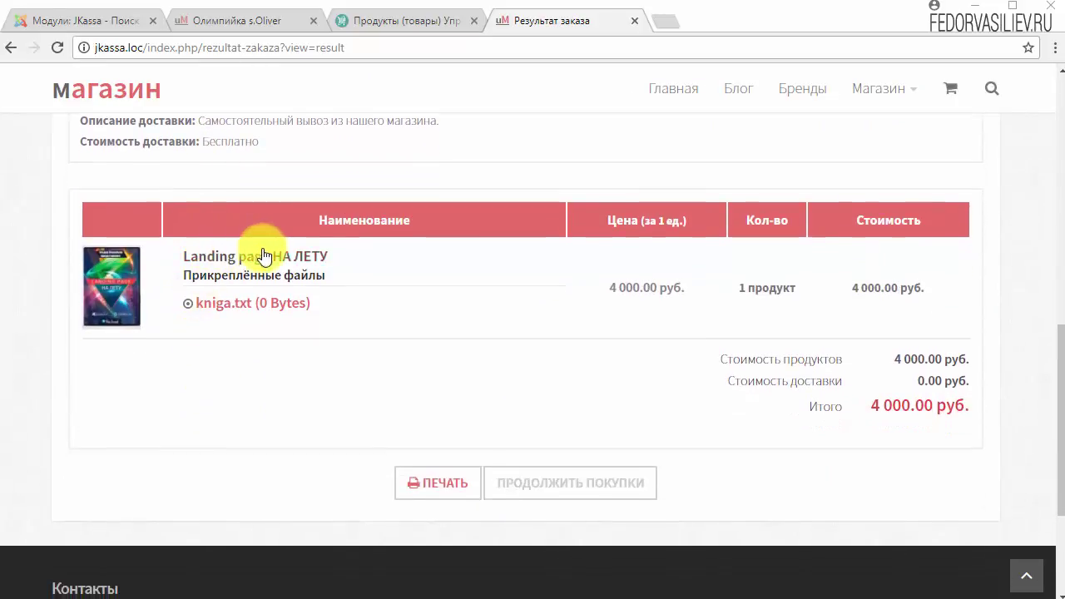
click(211, 306)
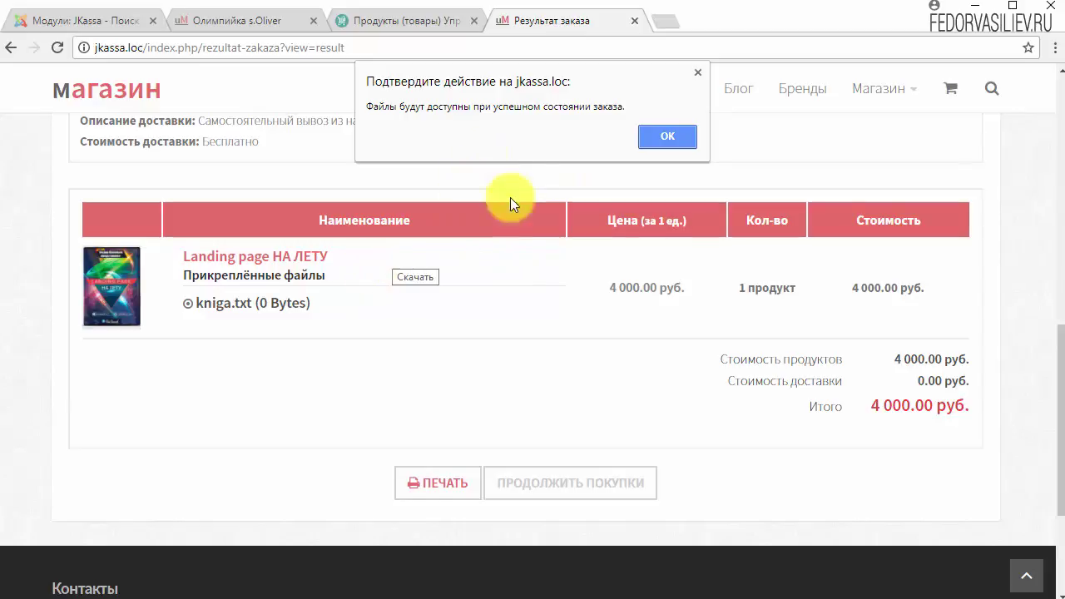
click(671, 140)
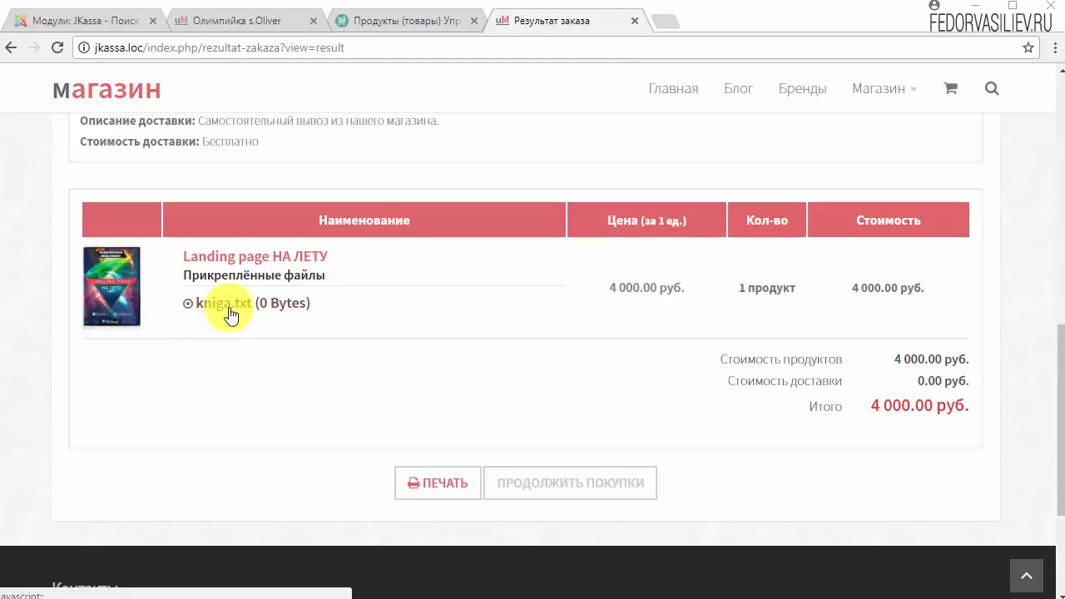
scroll(527, 357, up, 3)
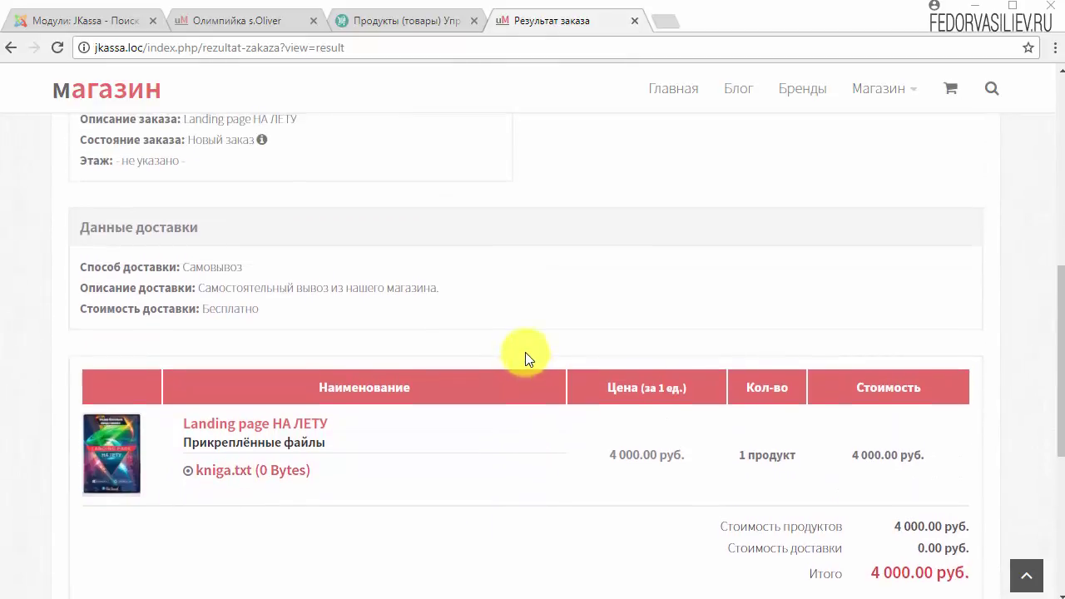
scroll(525, 352, down, 2)
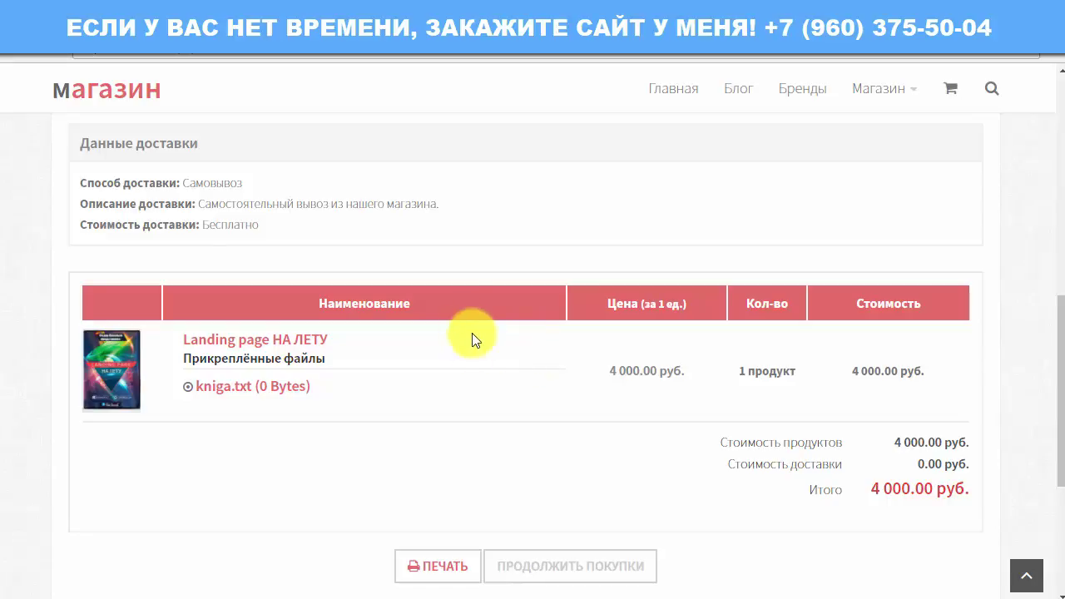
Switch to the jKassa admin, open the payments and orders list (Платежи / Заказы), and expand the new Landing page НА ЛЕТУ order's details.
click(378, 33)
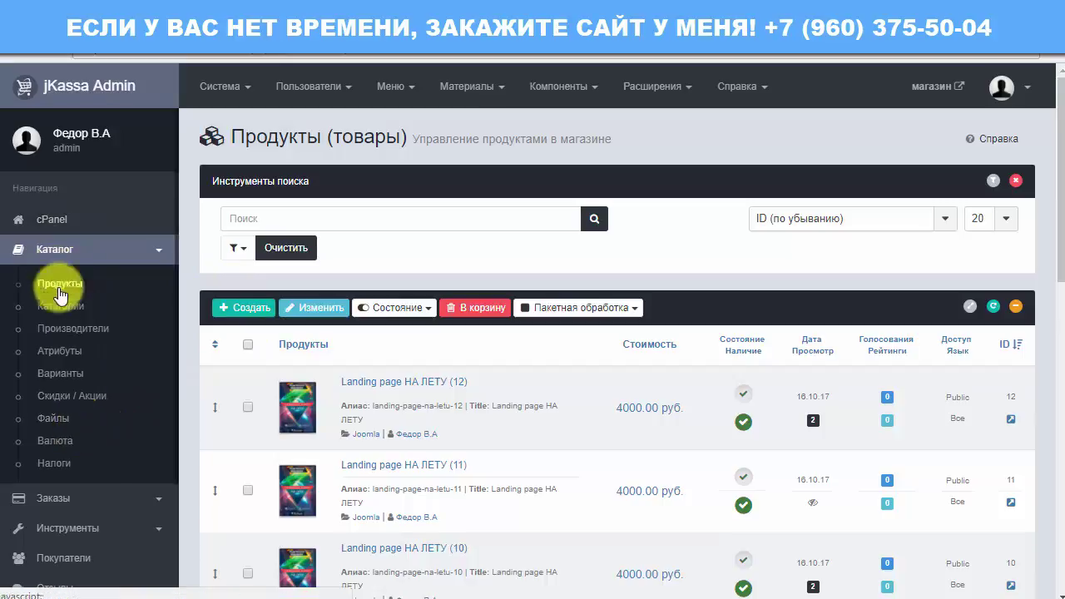
click(67, 499)
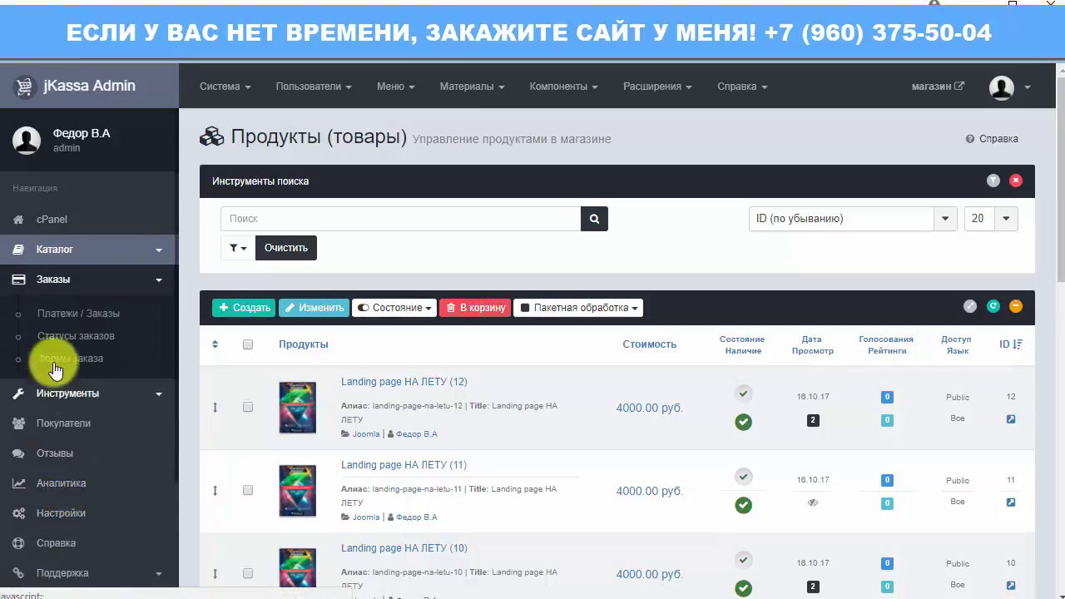
click(64, 314)
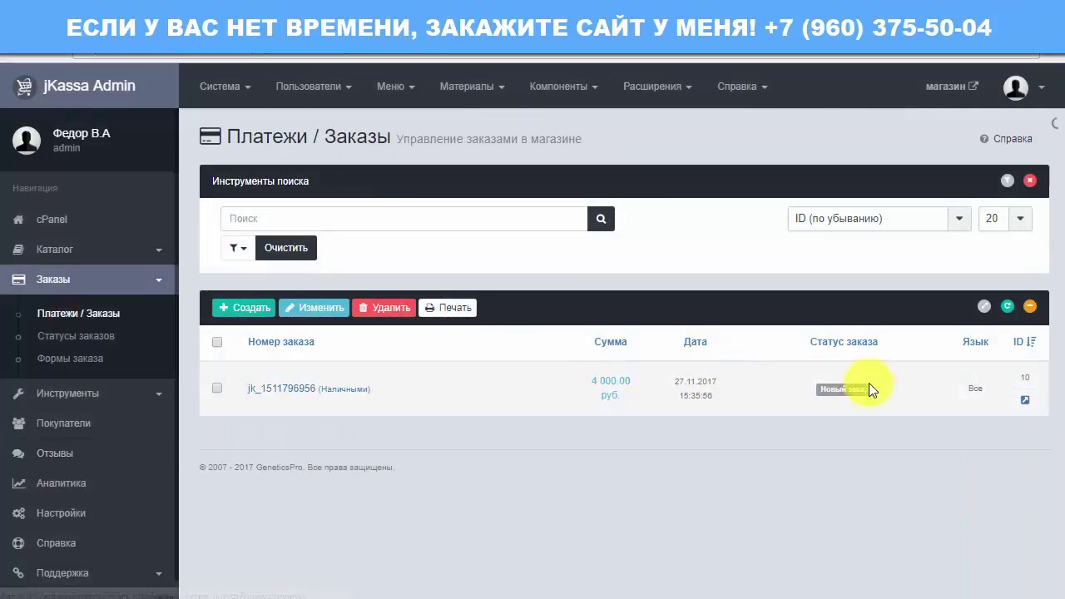
click(300, 388)
scroll(487, 357, down, 2)
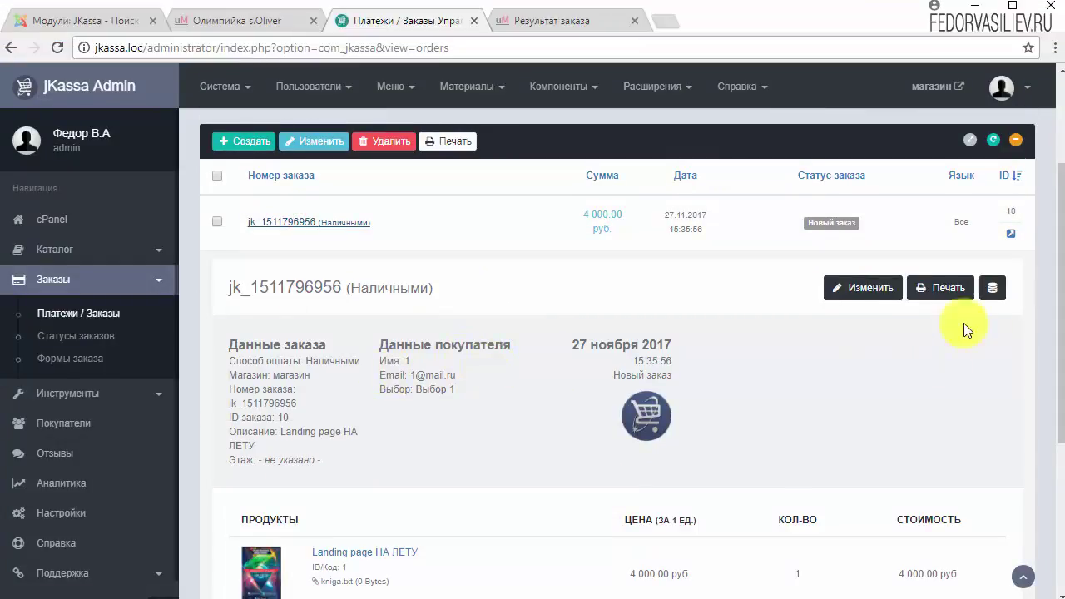
Edit the order to set its status to Успешно проведён, then save and close it.
click(852, 287)
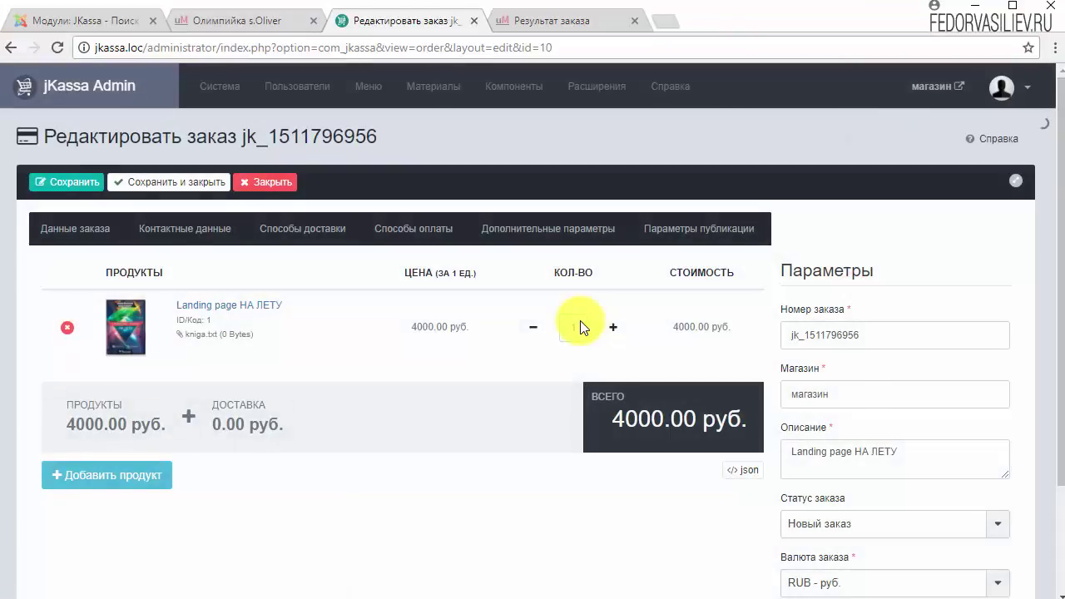
scroll(580, 320, down, 2)
click(832, 384)
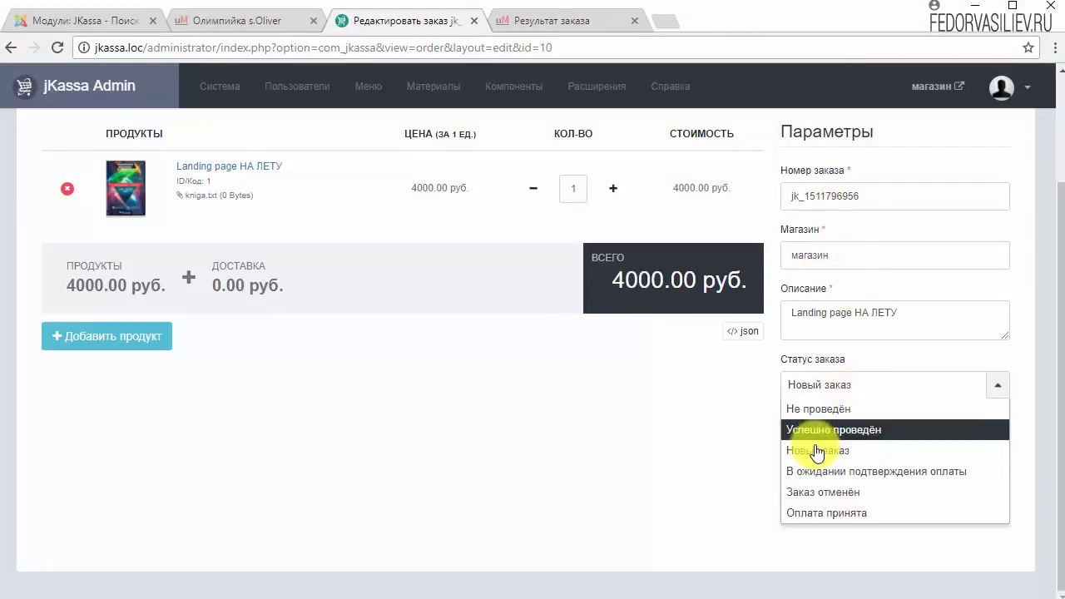
click(833, 429)
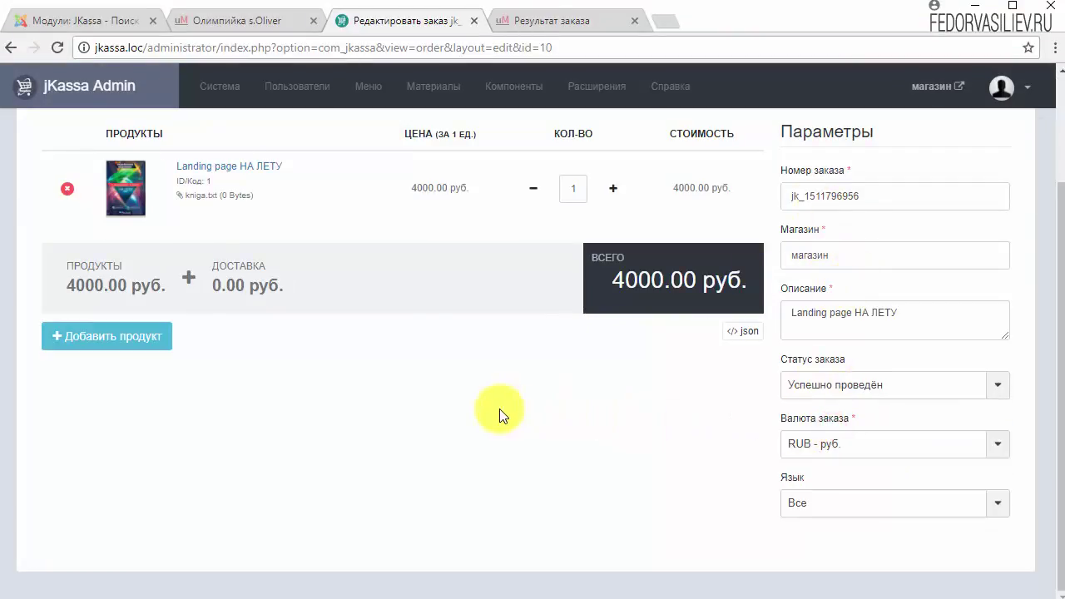
scroll(498, 412, up, 2)
click(201, 182)
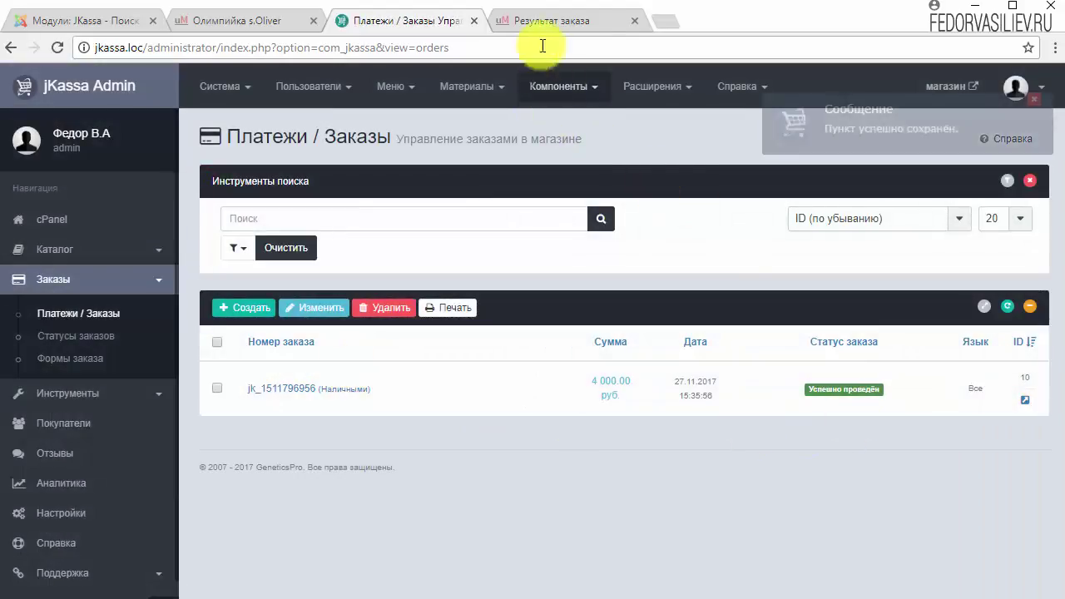
Return to the storefront's order result page and refresh the order status.
click(542, 20)
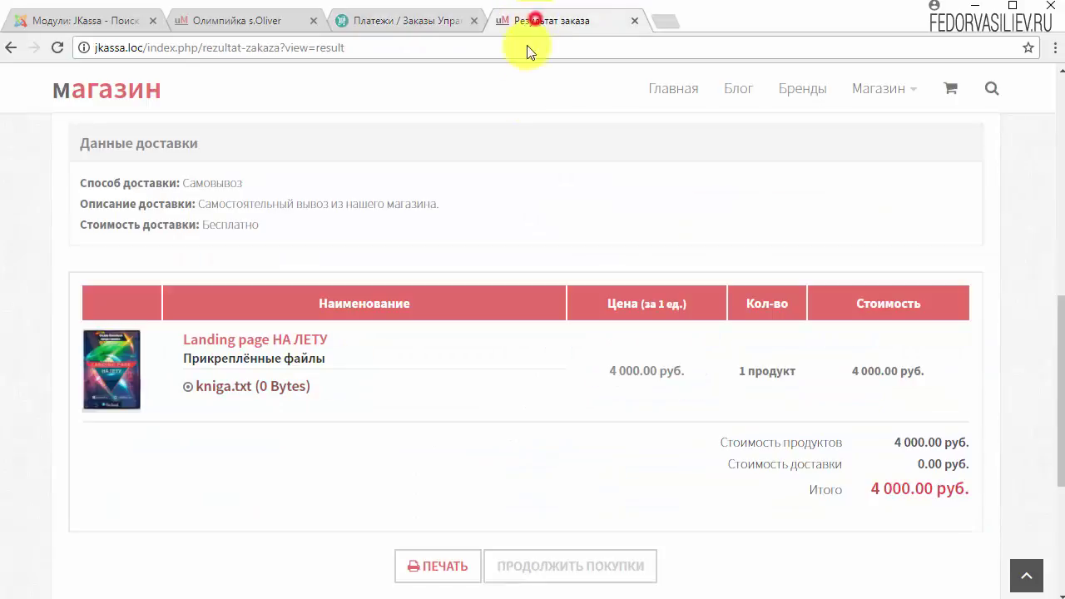
scroll(582, 241, up, 5)
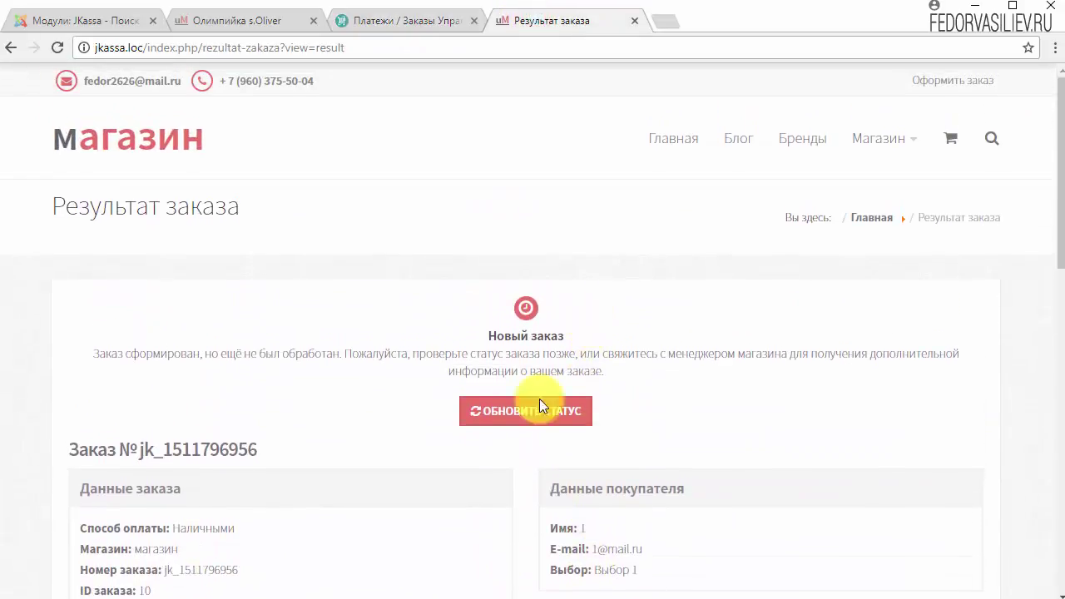
click(516, 411)
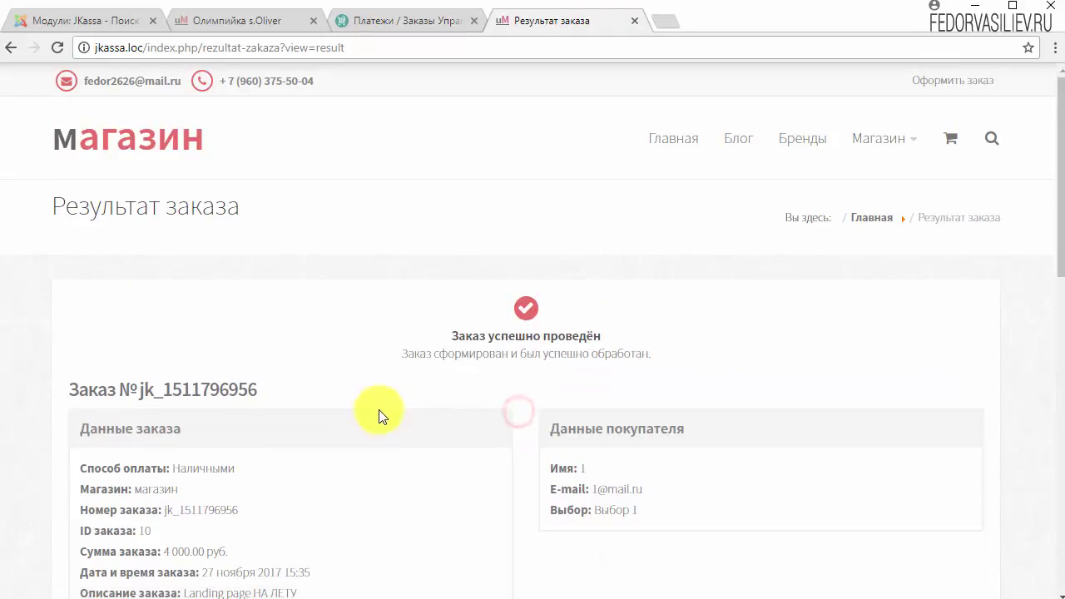
Download the attached kniga.txt from the order's product list and dismiss the browser's download bar.
scroll(372, 412, down, 8)
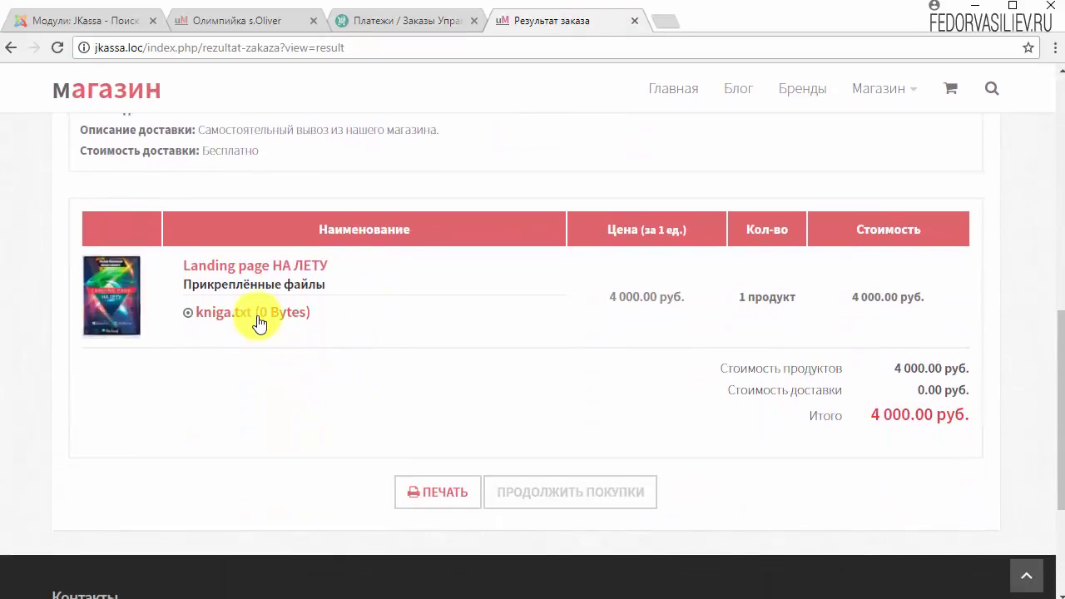
click(258, 320)
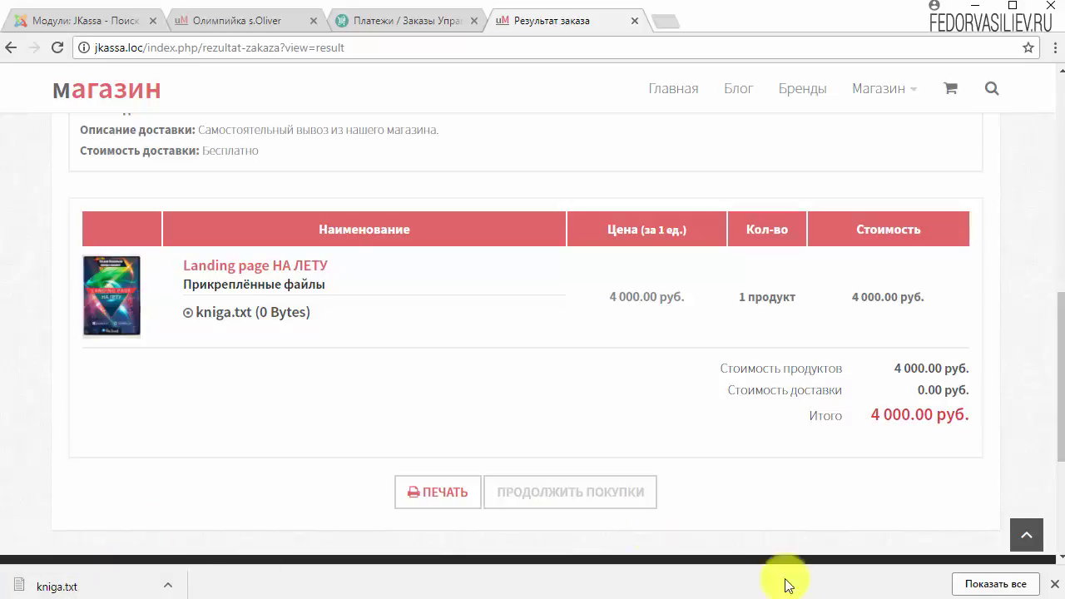
click(1054, 583)
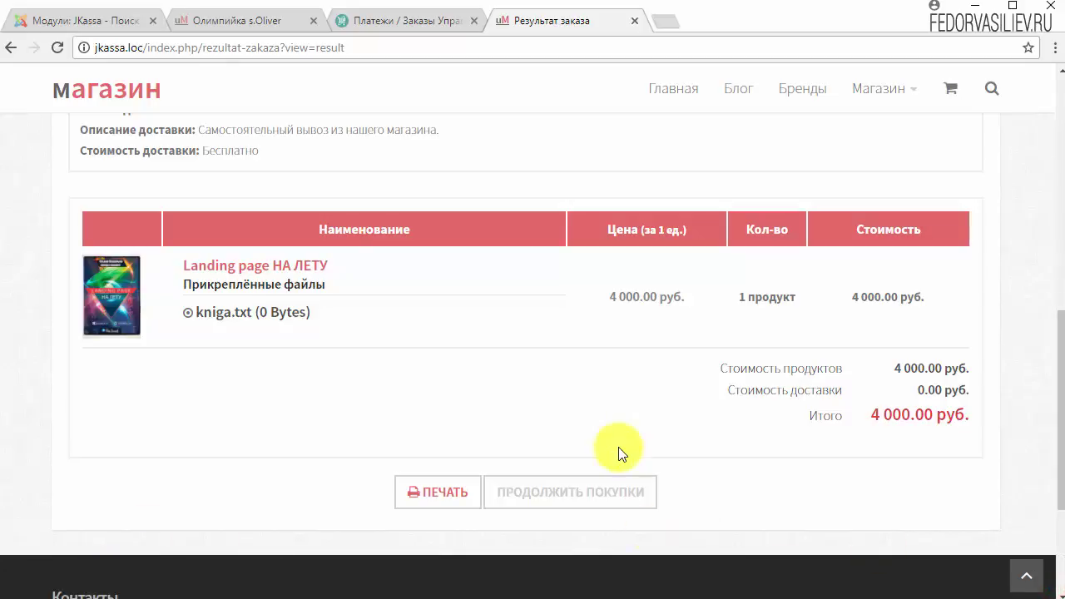